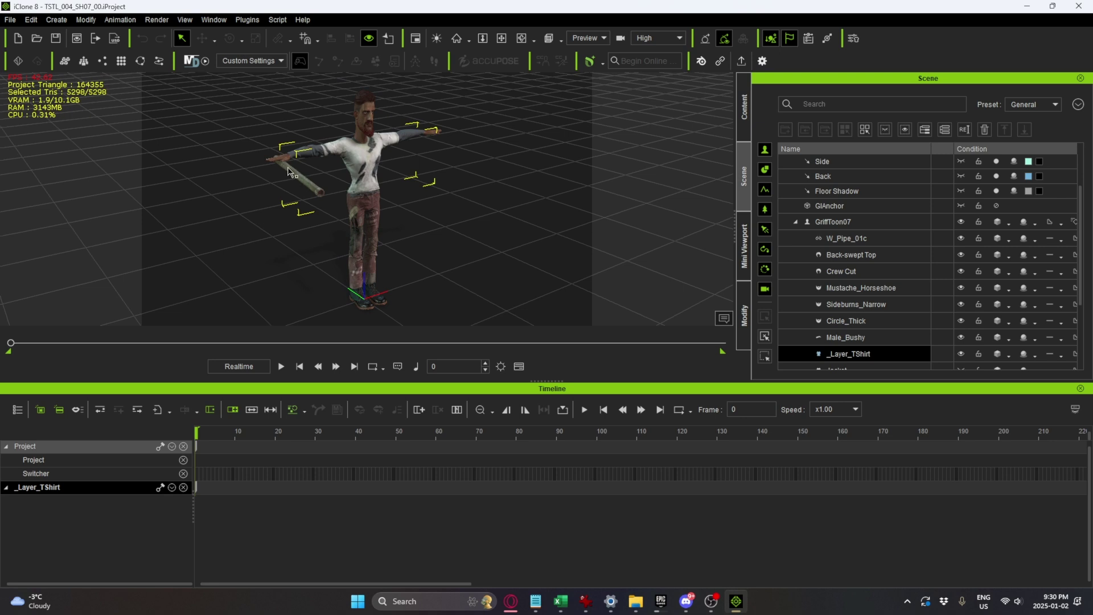
- Select the GriffToon07 character and open its Character settings, toggling Foot Contact off and back on
left_click_drag(455, 172, 451, 148, "alt")
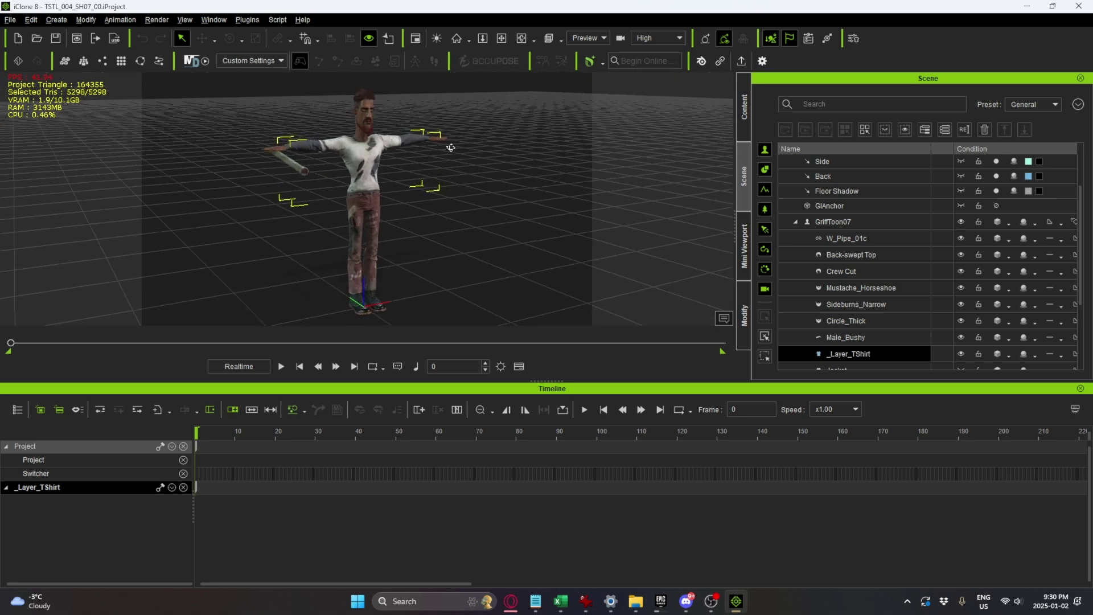
right_click_drag(449, 165, 443, 174)
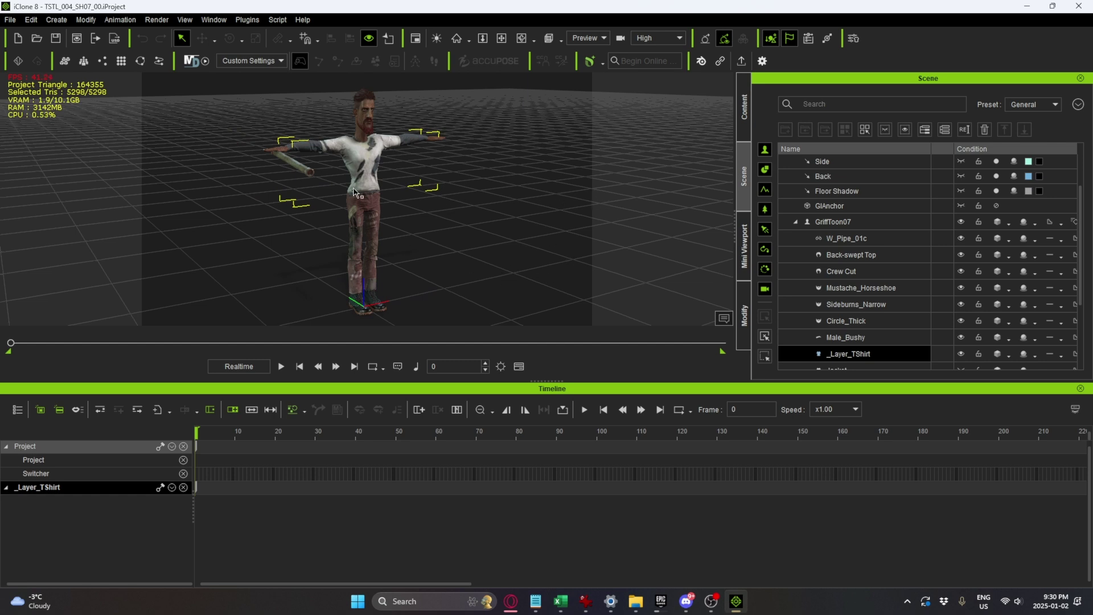
left_click(373, 116)
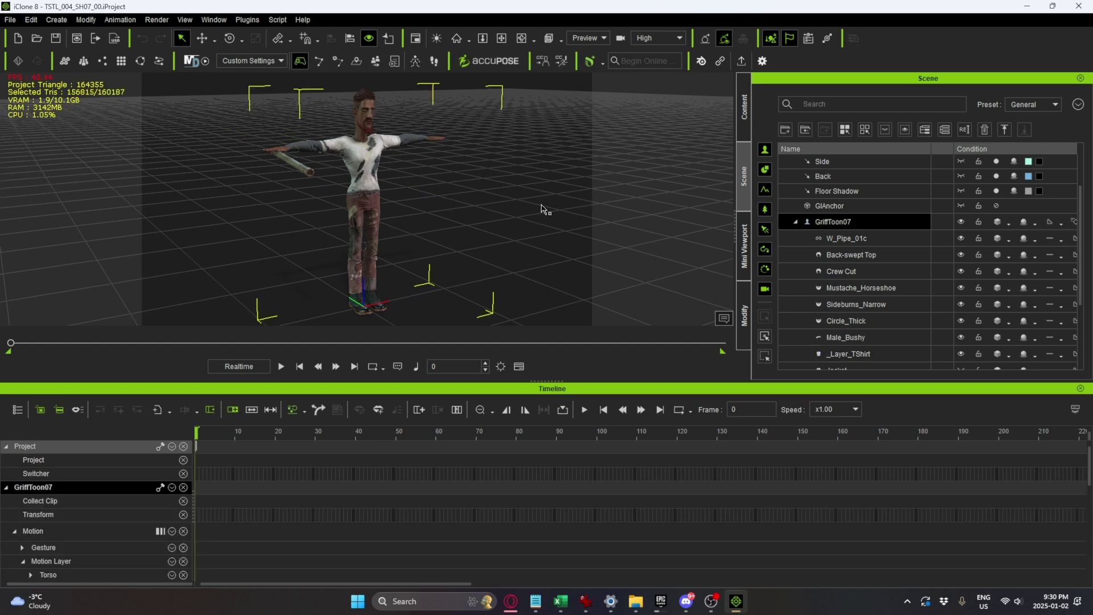
left_click(743, 327)
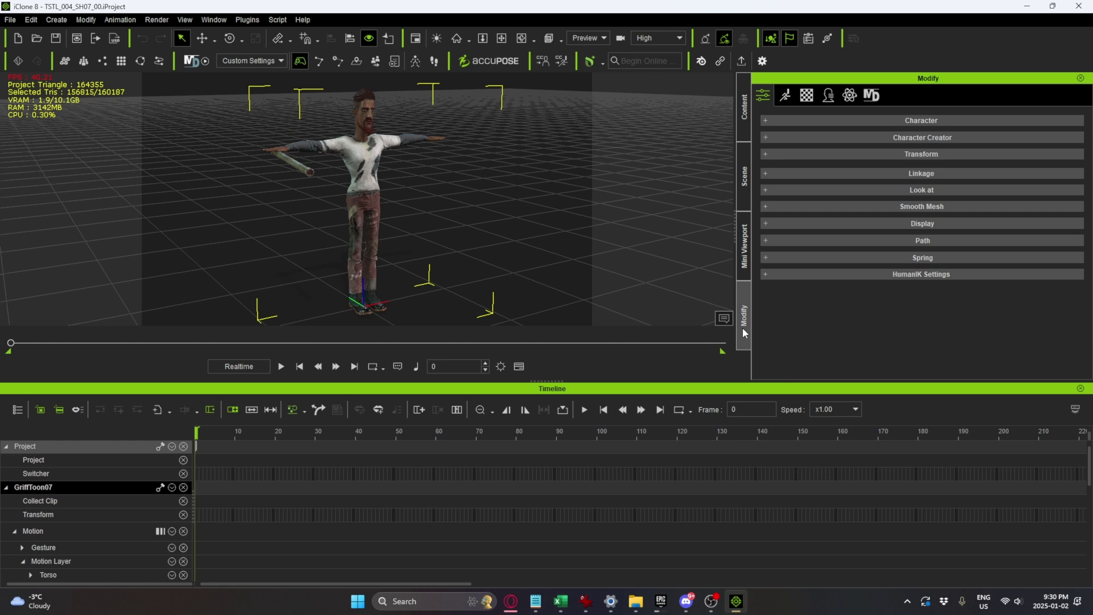
left_click(930, 120)
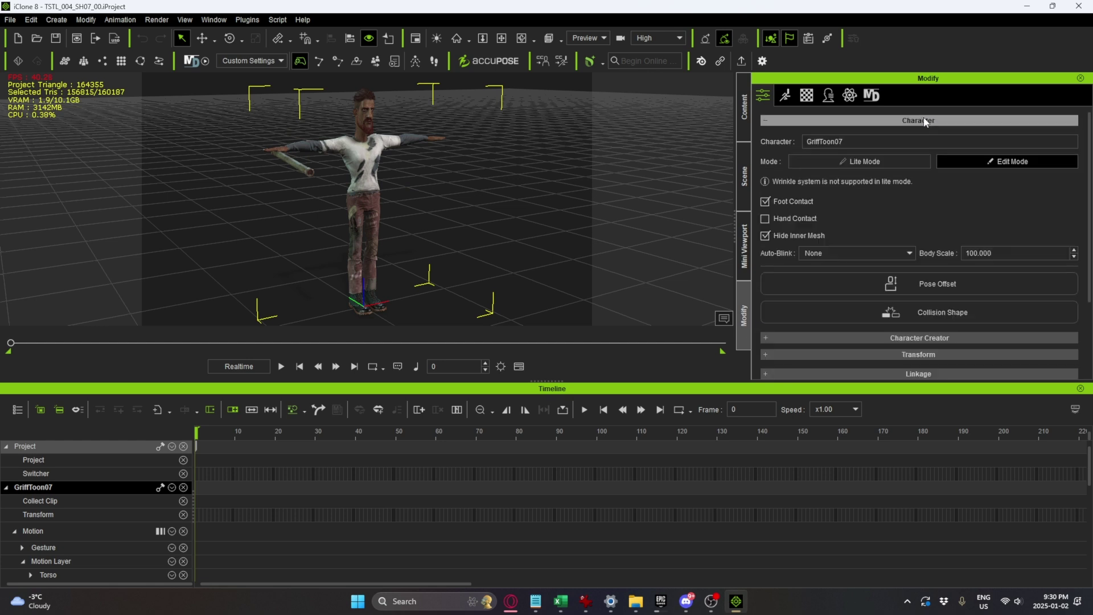
left_click(766, 201)
left_click(766, 202)
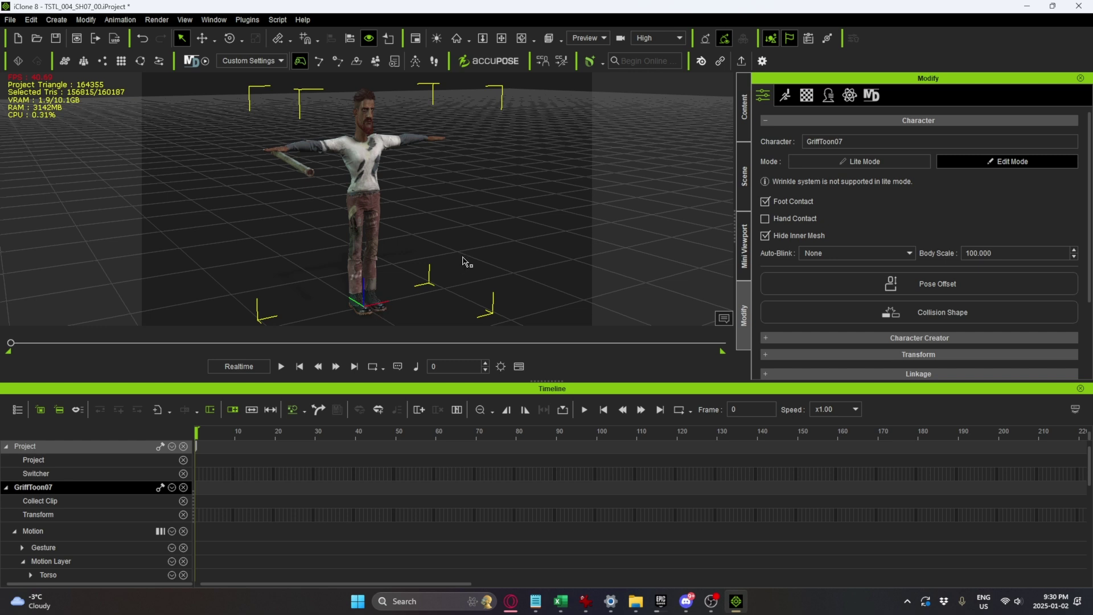
right_click_drag(426, 287, 457, 249)
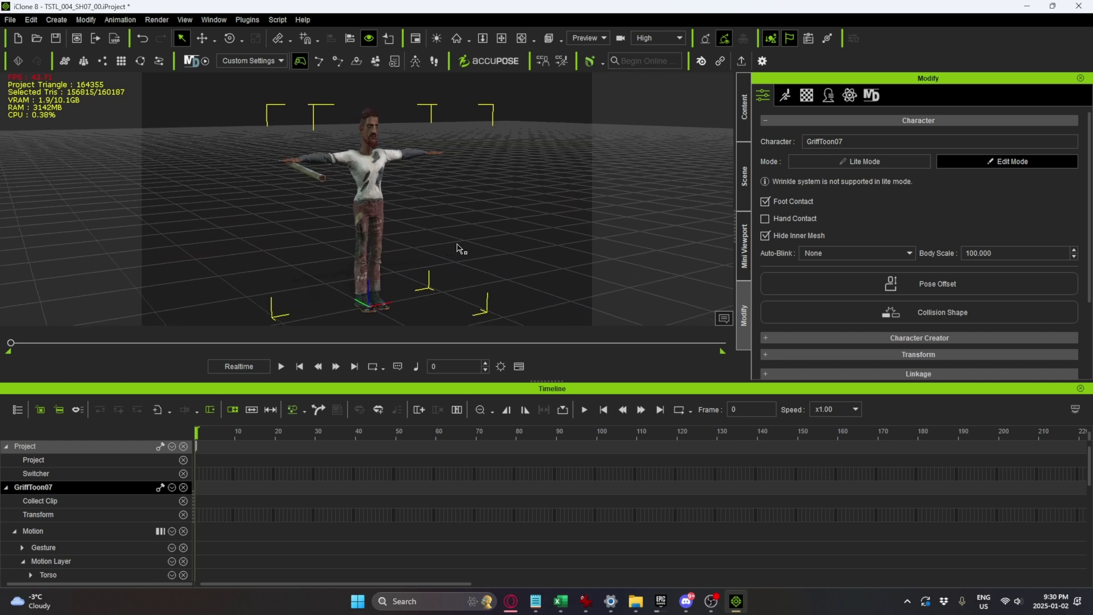
- Open AccuPOSE and apply the Block L 1 pose from the Combat, Cold Weapon, Sword & Shield training model
left_click(491, 61)
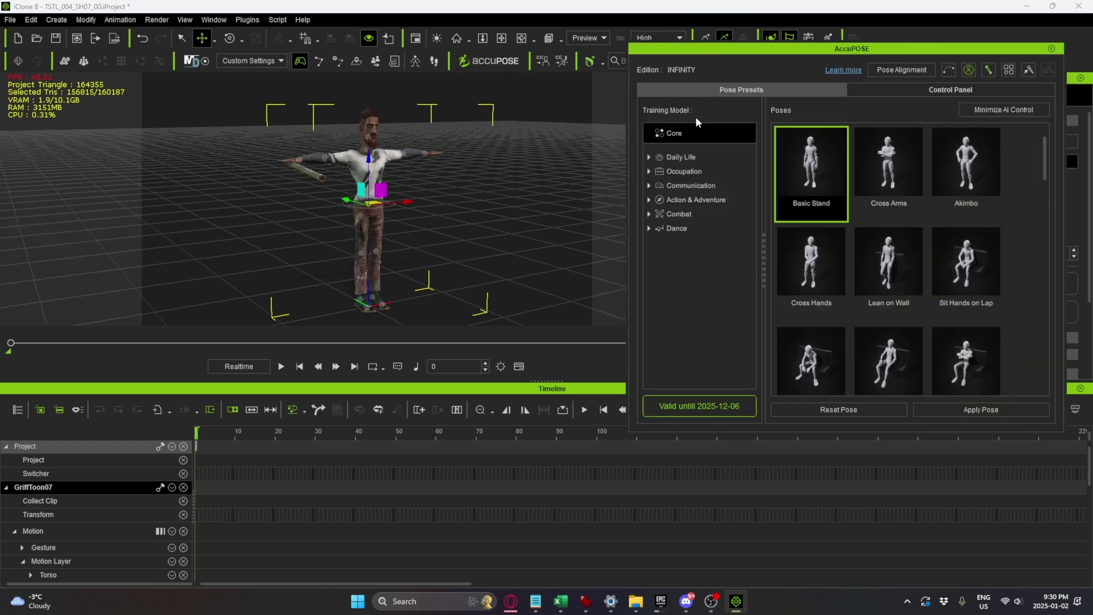
left_click(648, 214)
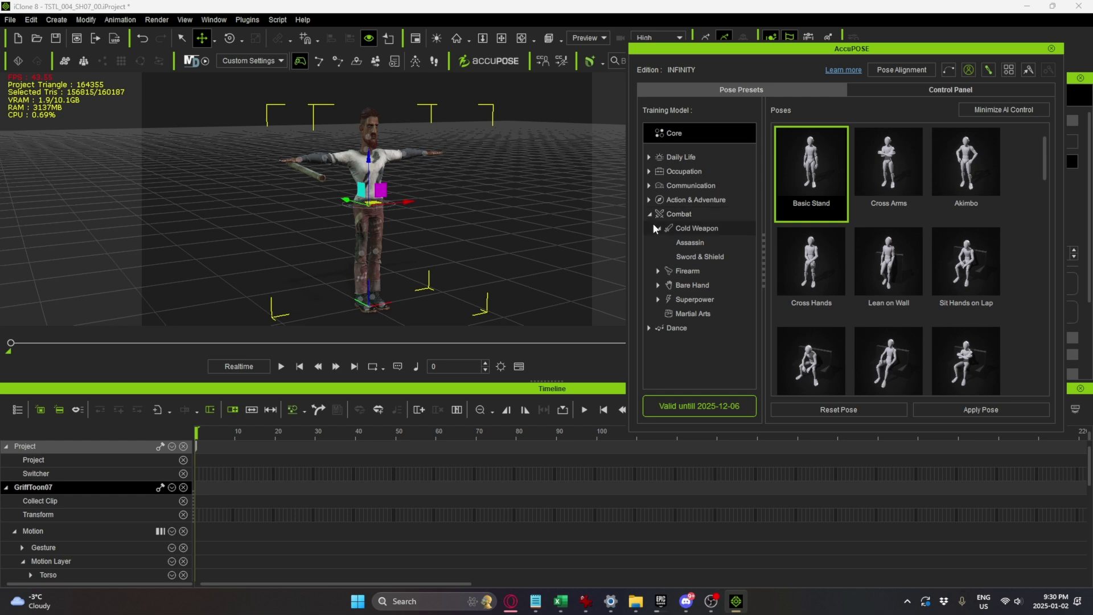
left_click(700, 256)
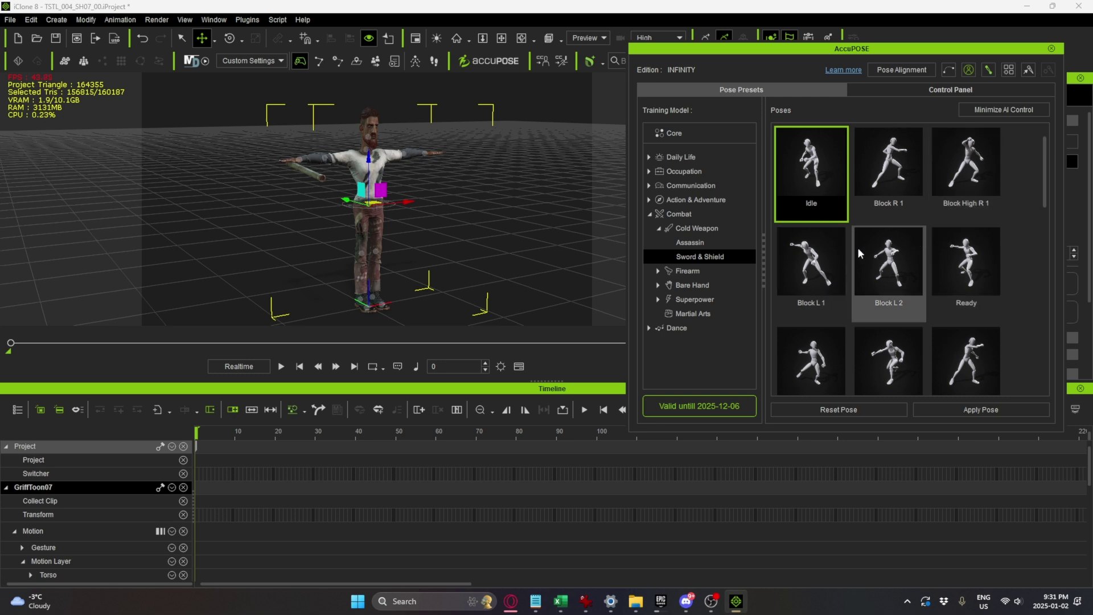
left_click(811, 257)
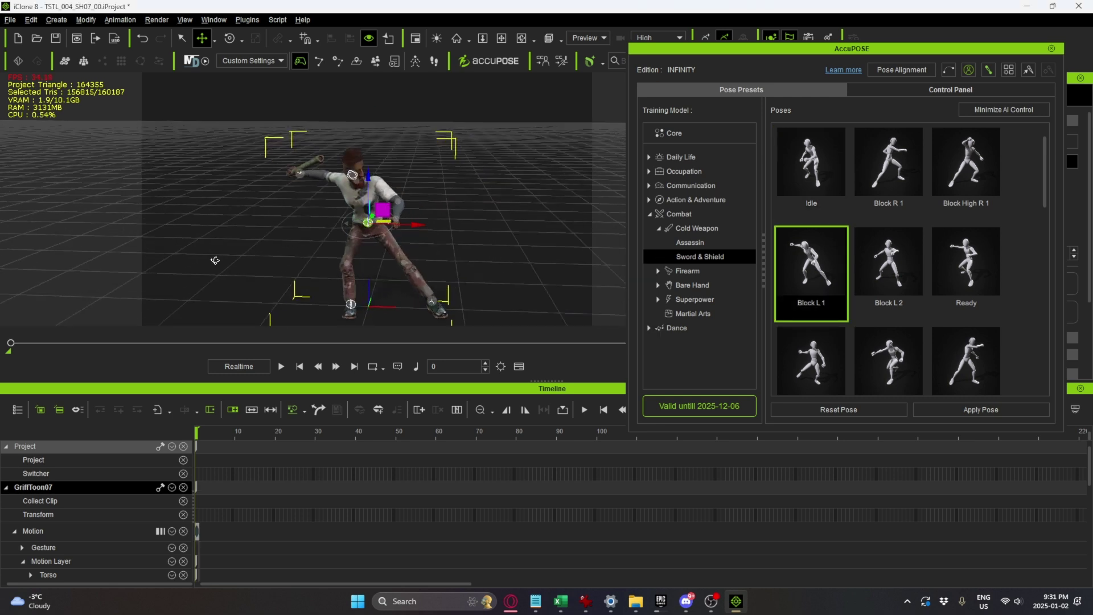
- Rotate the character's hip control to twist the body while the feet stay planted
right_click_drag(409, 201, 193, 218)
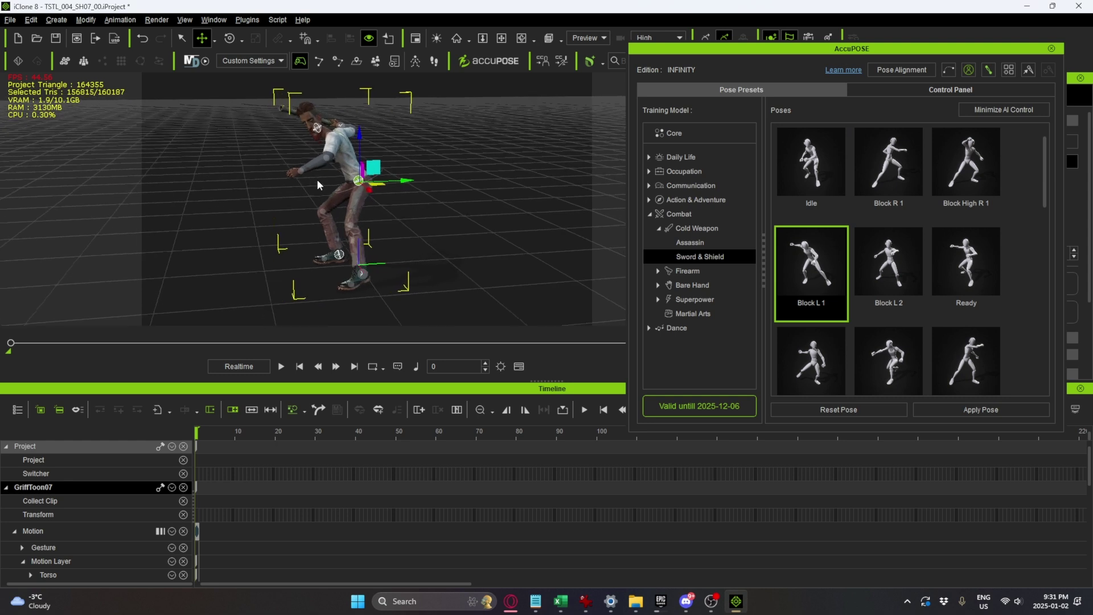
right_click_drag(389, 178, 410, 209)
key("w")
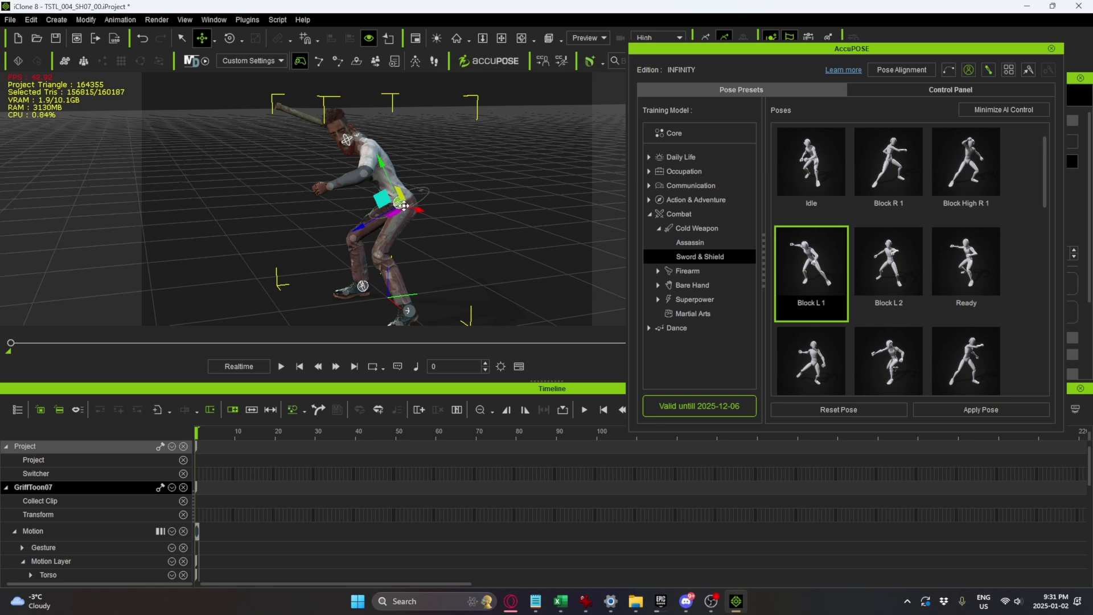
key("e")
left_click_drag(422, 208, 430, 203)
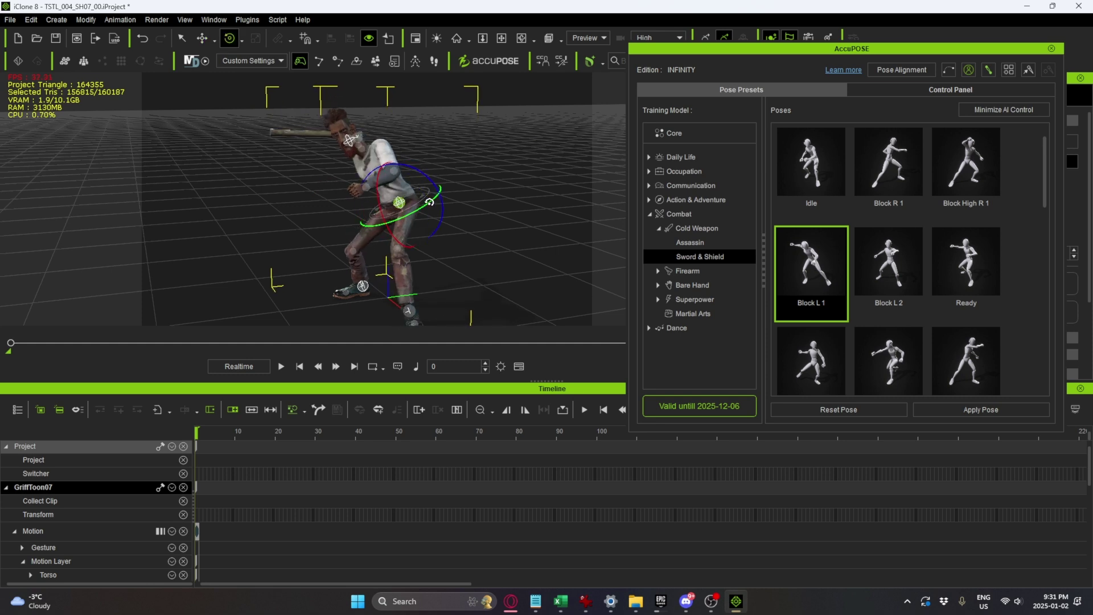
- Select the character's head control and adjust the head's rotation
right_click_drag(359, 202, 335, 202)
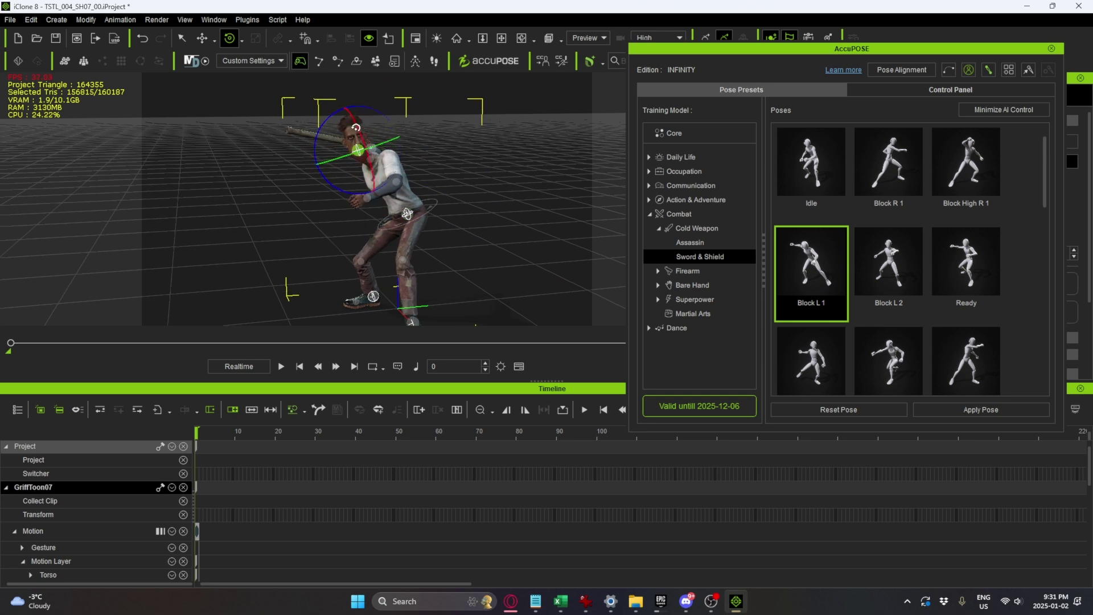
left_click_drag(356, 133, 597, 207, "alt")
right_click_drag(598, 208, 265, 162)
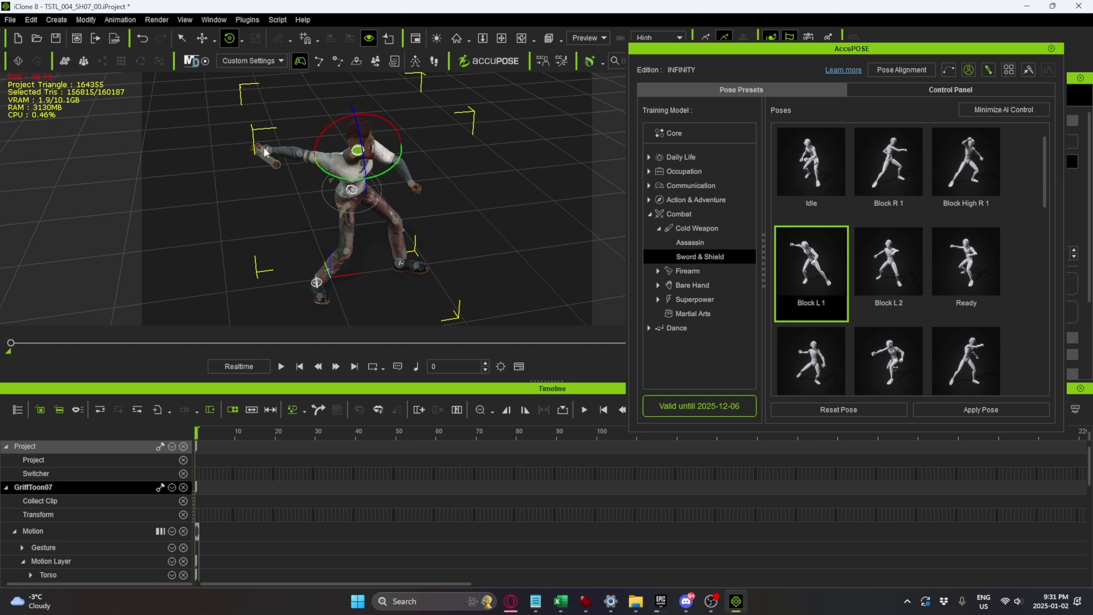
- Move the right hand holding the pipe forward and up, away from the hips
left_click(266, 151)
right_click_drag(388, 208, 513, 208)
key("w")
key("w")
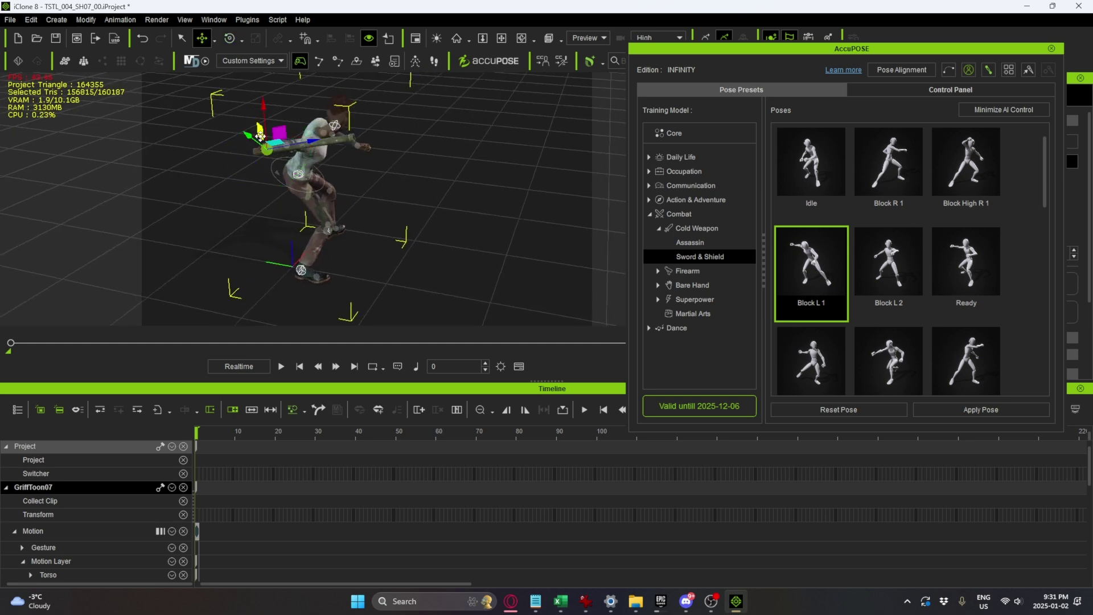
right_click_drag(392, 191, 268, 160)
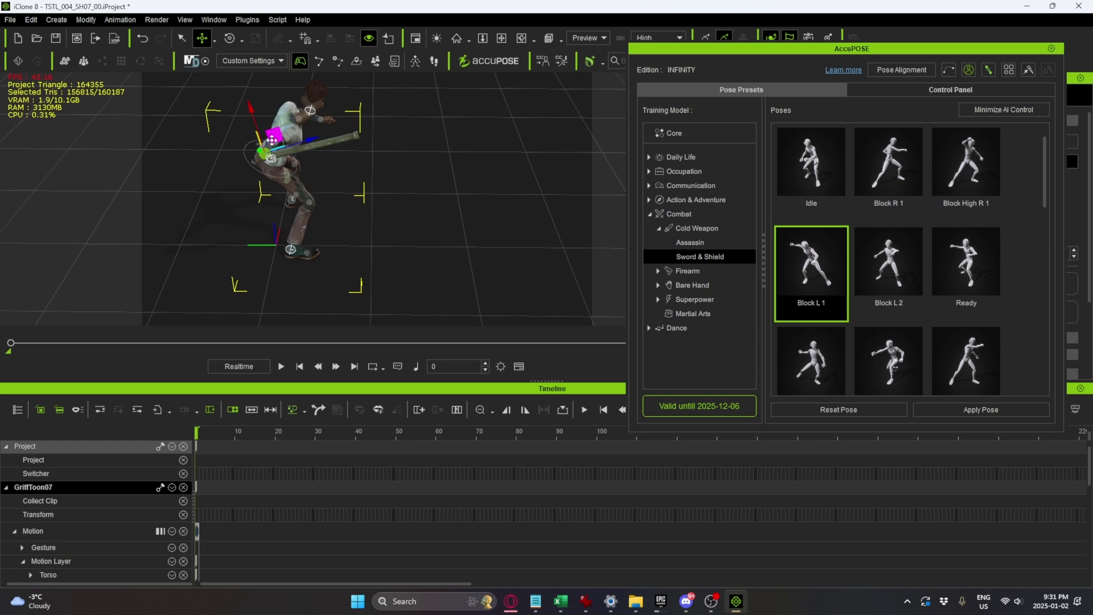
left_click_drag(272, 140, 311, 131)
right_click_drag(311, 131, 364, 153)
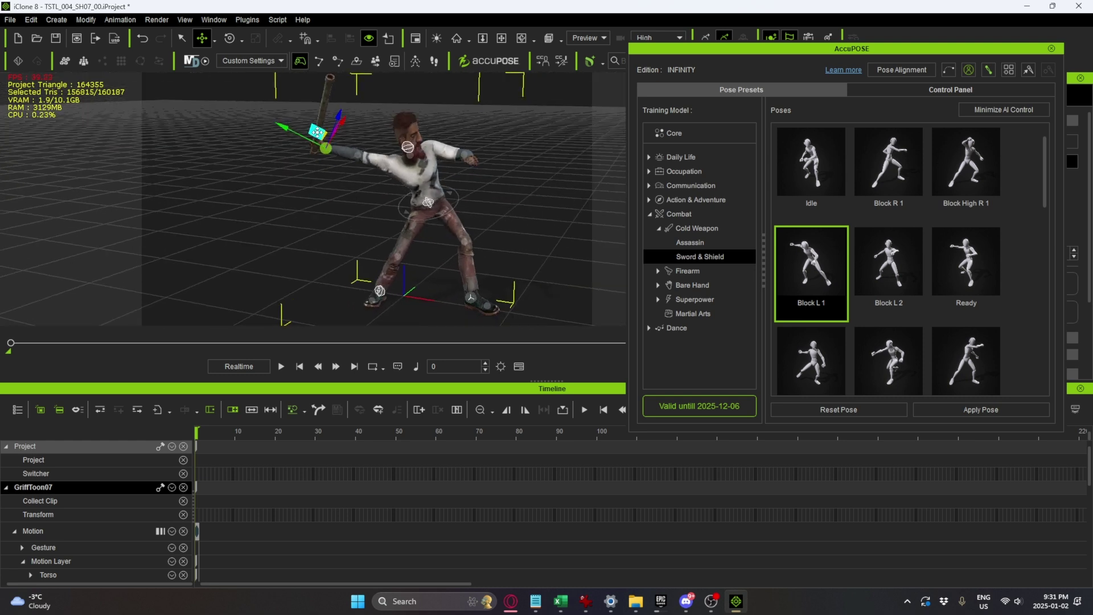
left_click_drag(317, 132, 339, 119)
- Rotate the right hand so the pipe stands upright, and bring that hand closer to the body
key("e")
right_click_drag(308, 154, 397, 172, "alt")
key("w")
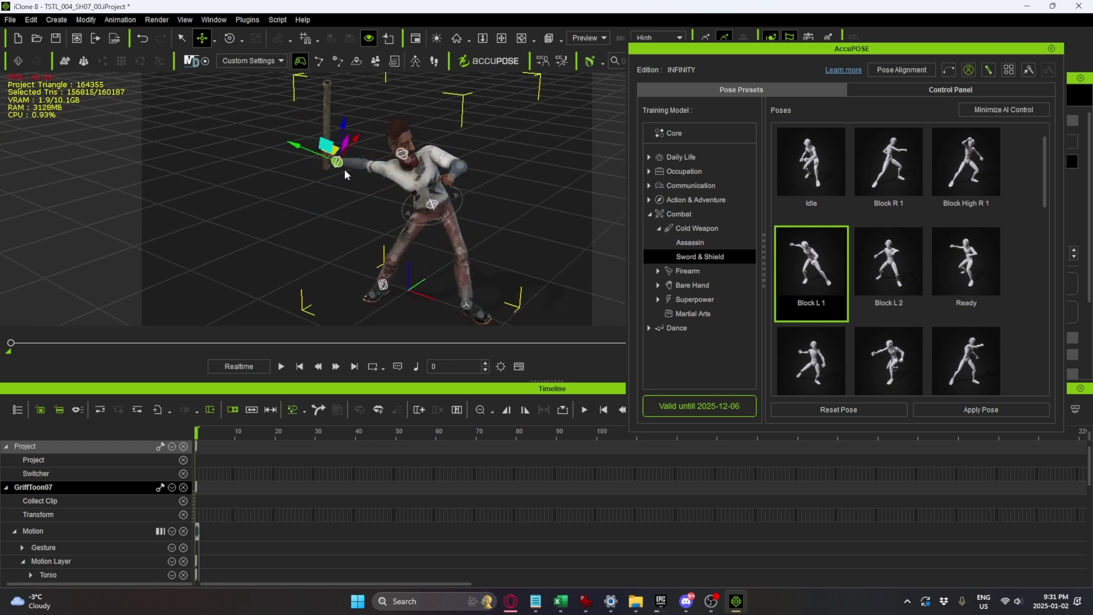
left_click_drag(301, 157, 361, 168)
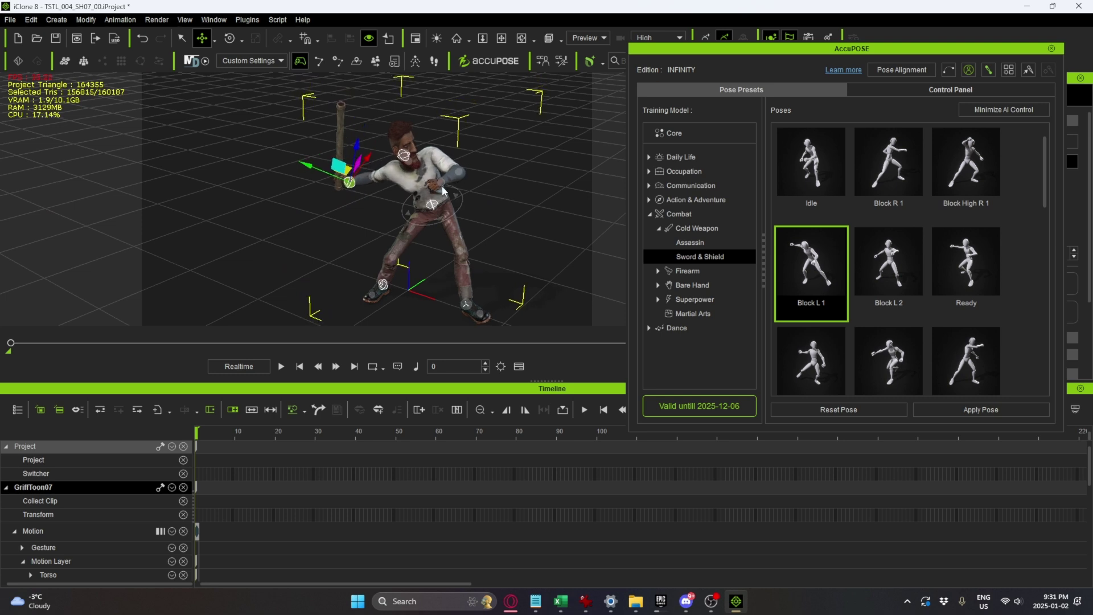
- Switch the move gizmo to world axes and reposition the left hand up and back, away from the raised pipe
left_click_drag(442, 191, 507, 172, "alt")
middle_click_drag(507, 172, 447, 159, "alt")
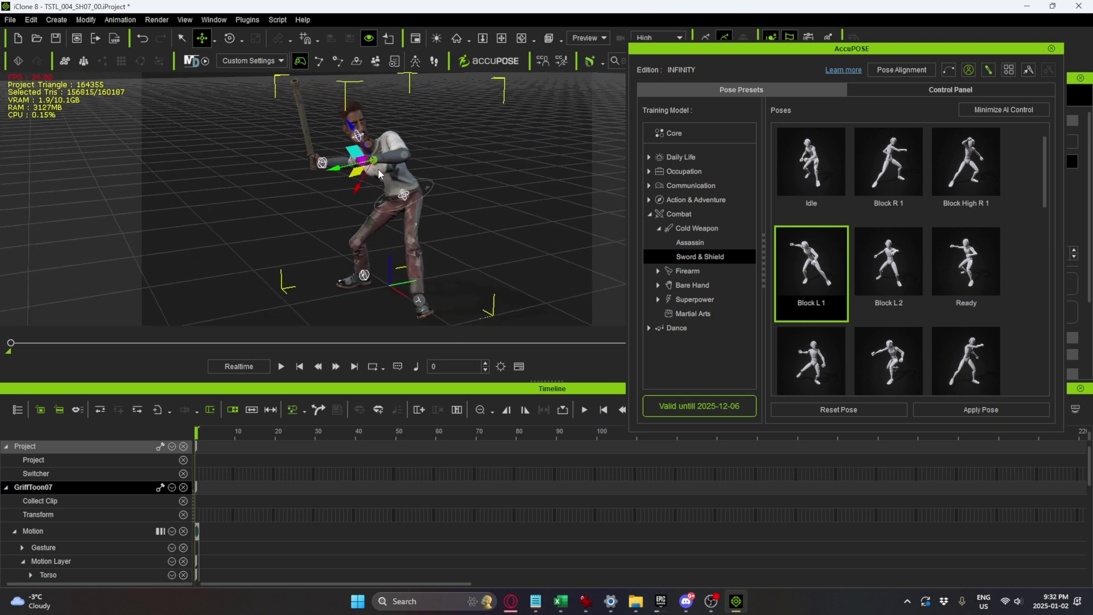
left_click_drag(501, 170, 341, 251, "alt")
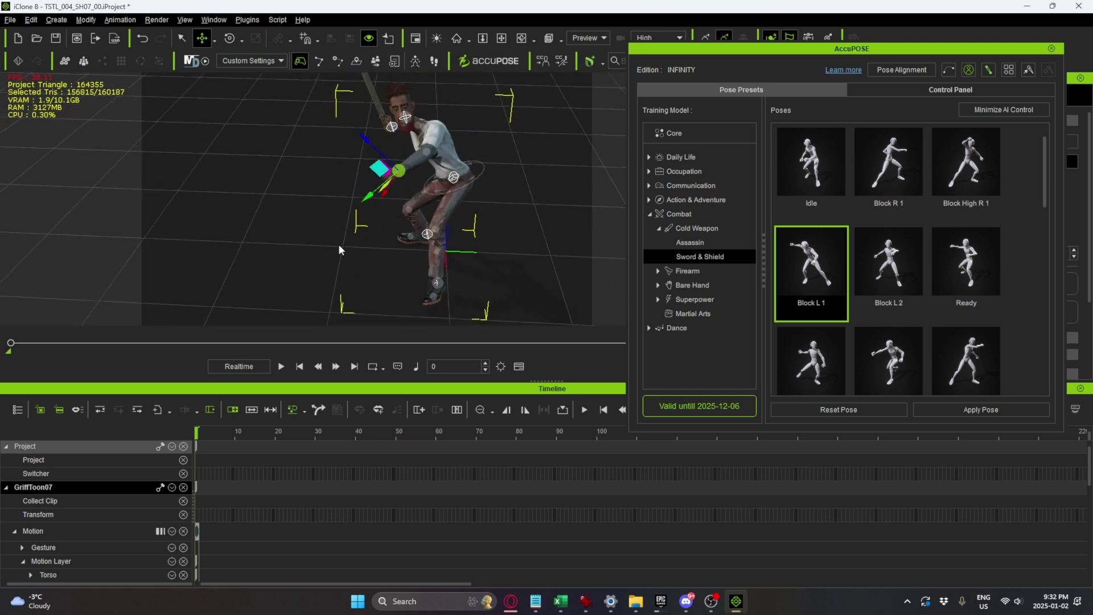
left_click(231, 39)
left_click(244, 59)
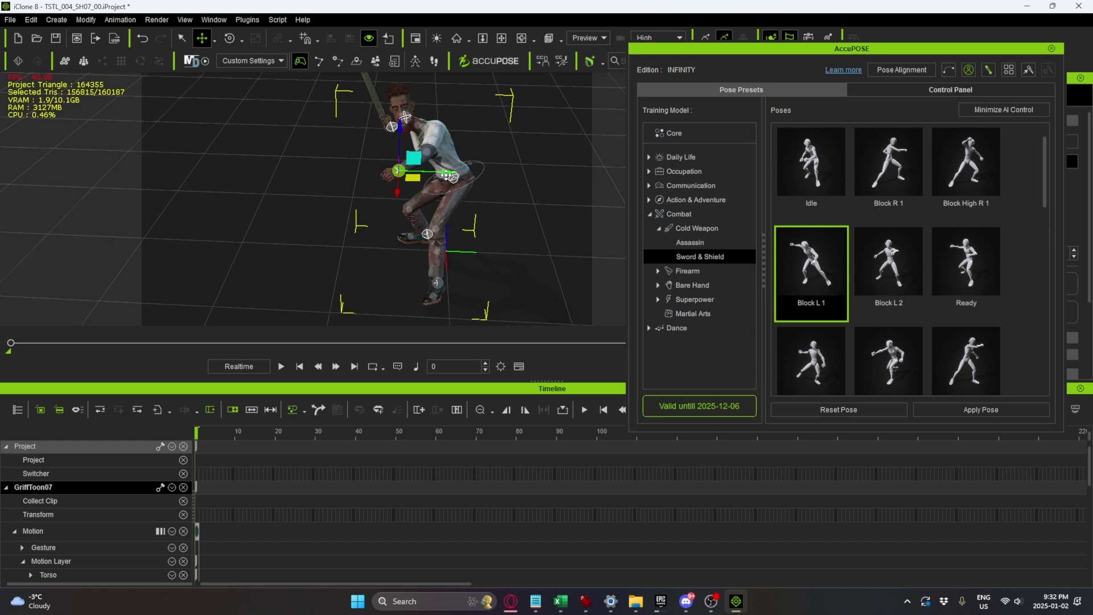
left_click_drag(446, 175, 467, 175)
left_click_drag(392, 213, 446, 183, "alt")
middle_click_drag(447, 183, 455, 190, "alt")
left_click_drag(459, 191, 376, 288, "alt")
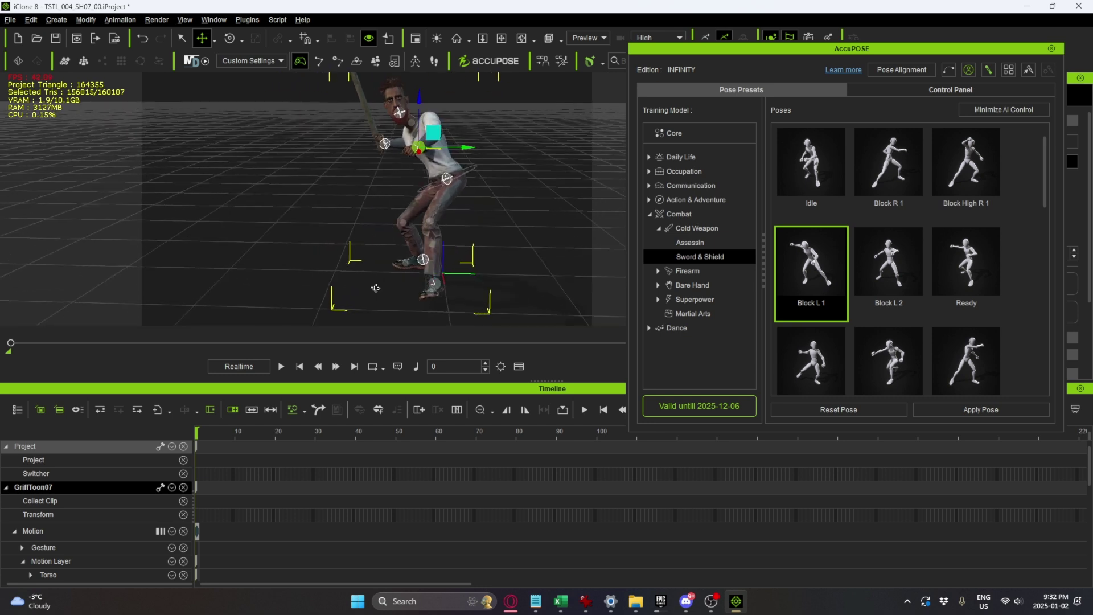
left_click(435, 284)
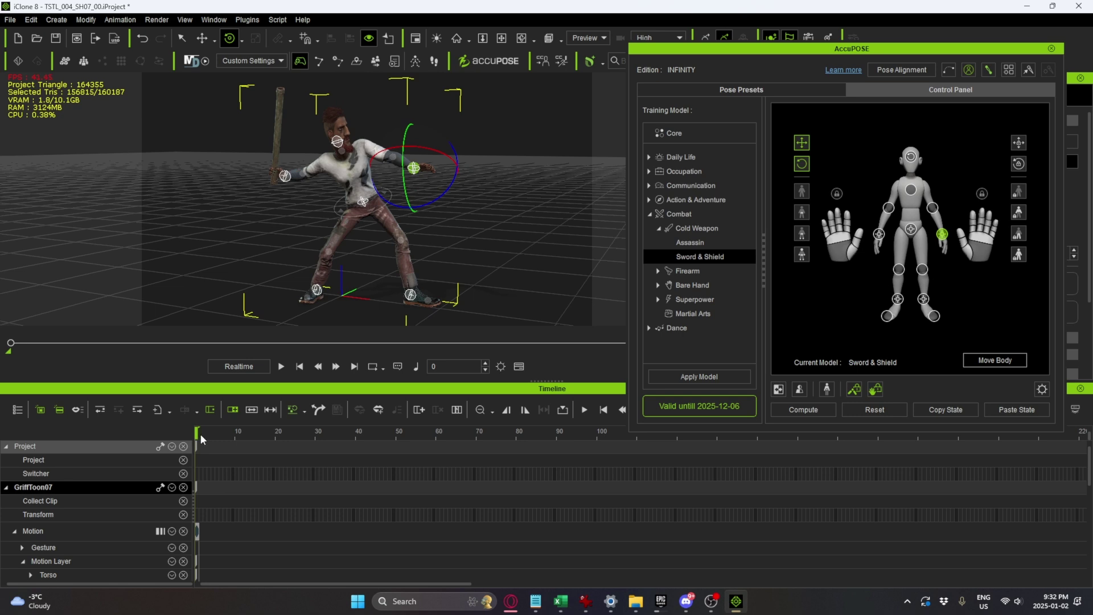
- Move the timeline playhead to frame 5
left_click_drag(201, 434, 215, 440)
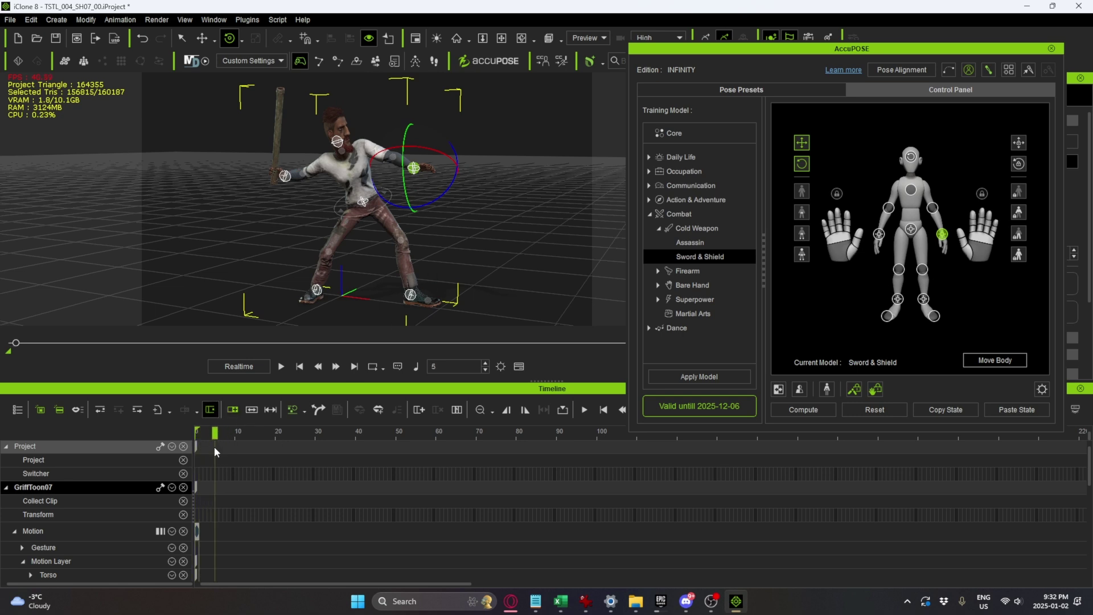
- Try the Sword & Shield pose Block Low L at frame 5 and scrub the timeline to preview the transition
left_click(709, 83)
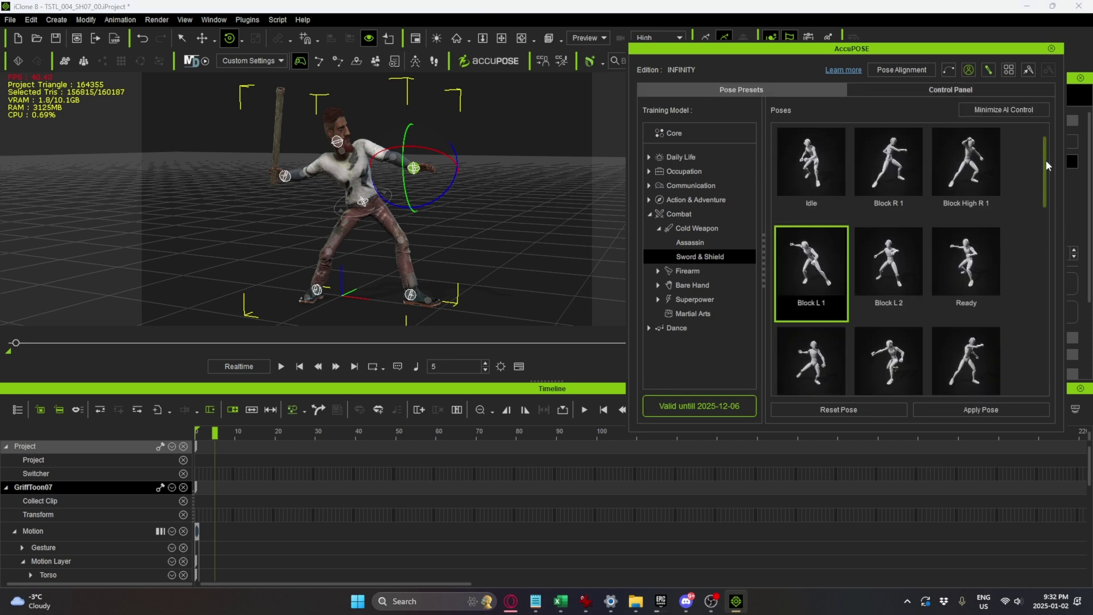
left_click_drag(1047, 161, 1027, 284)
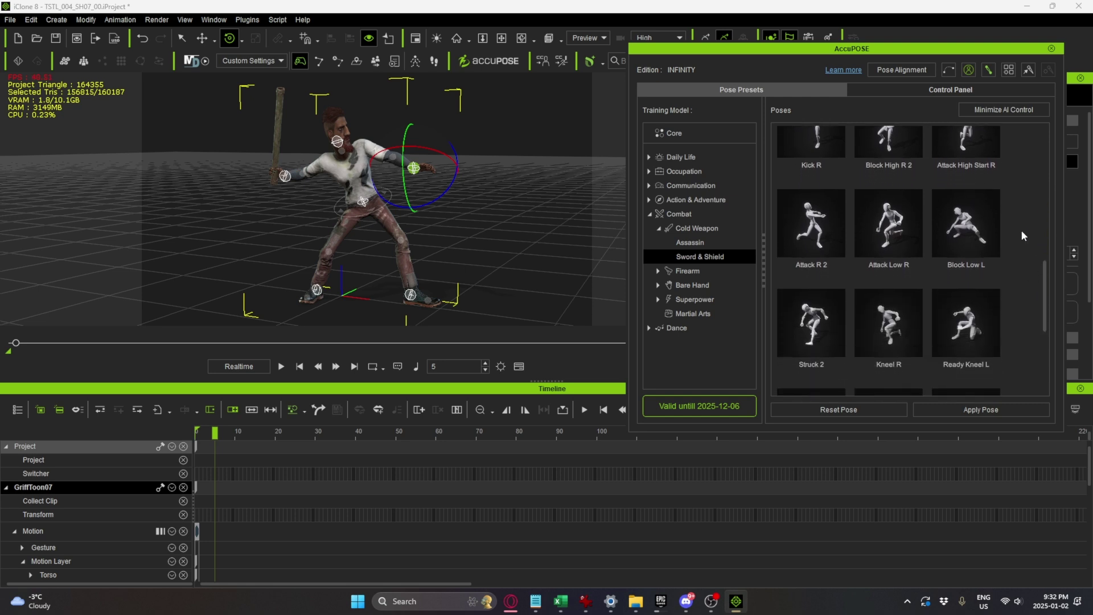
double_click(968, 239)
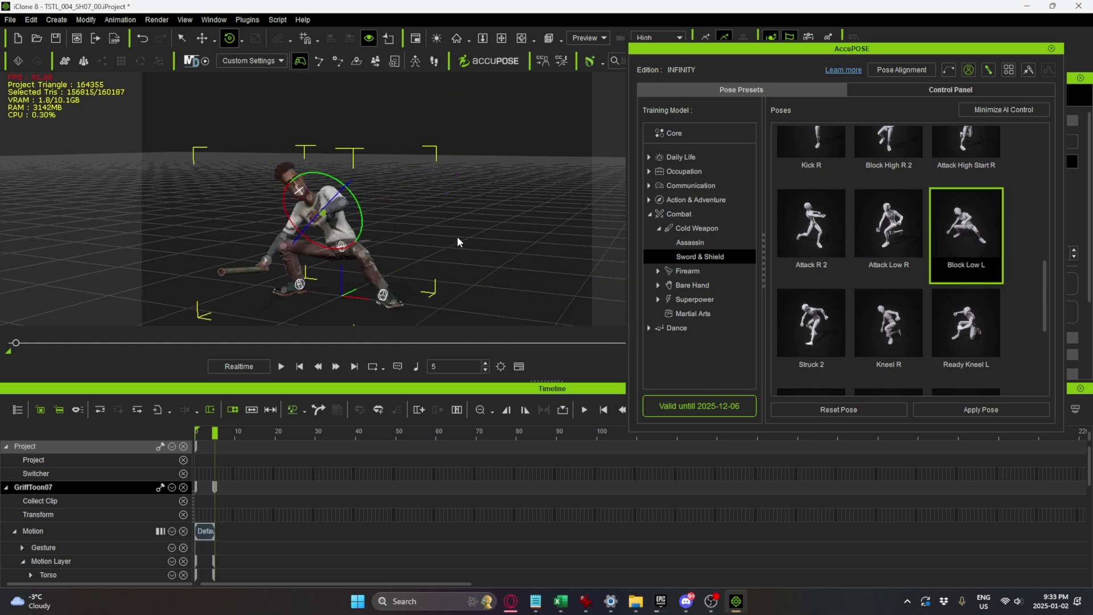
mouse_move(207, 431)
left_mouse_down()
mouse_move(195, 432)
mouse_move(218, 434)
left_mouse_up()
mouse_move(217, 435)
left_mouse_down()
mouse_move(197, 433)
mouse_move(215, 434)
left_mouse_up()
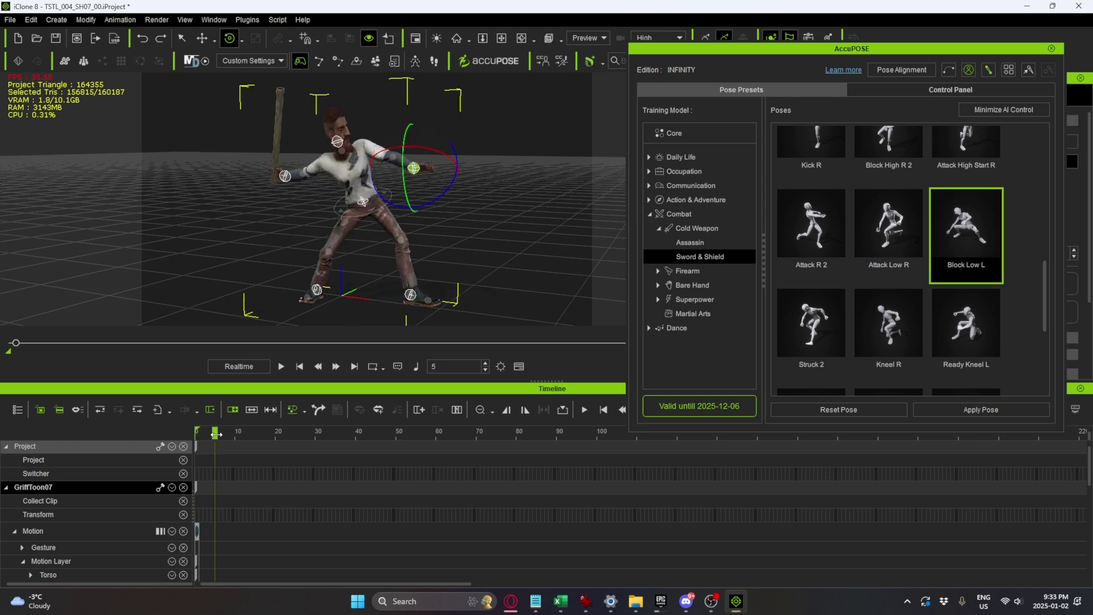
- Set Pose Alignment to match the previous keyframe at the Left Foot and apply the Block Low L pose at frame 5
left_click(411, 295)
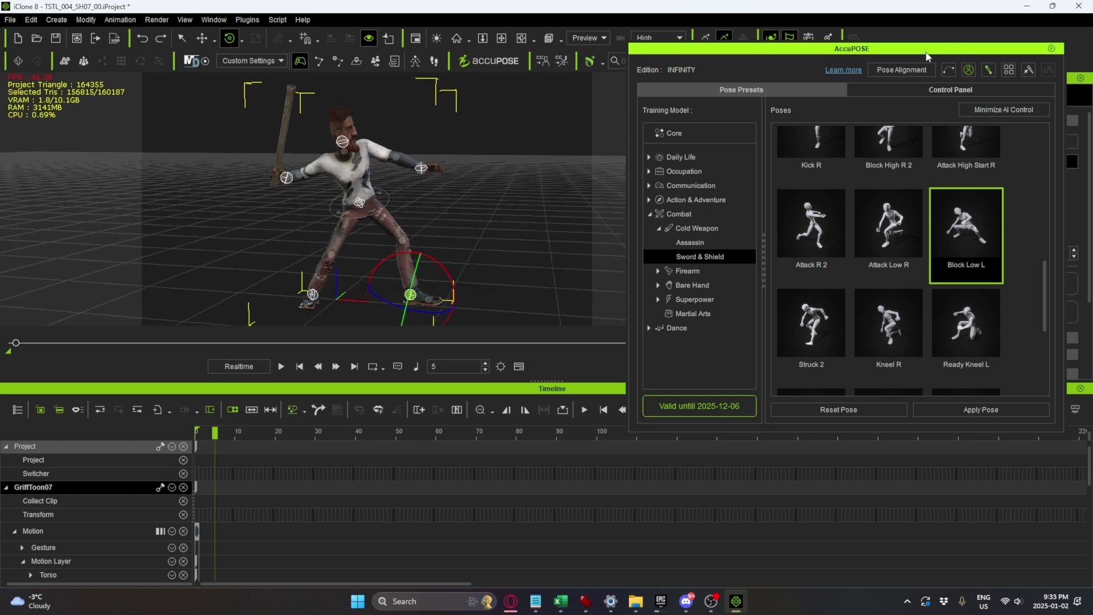
left_click_drag(886, 55, 832, 53)
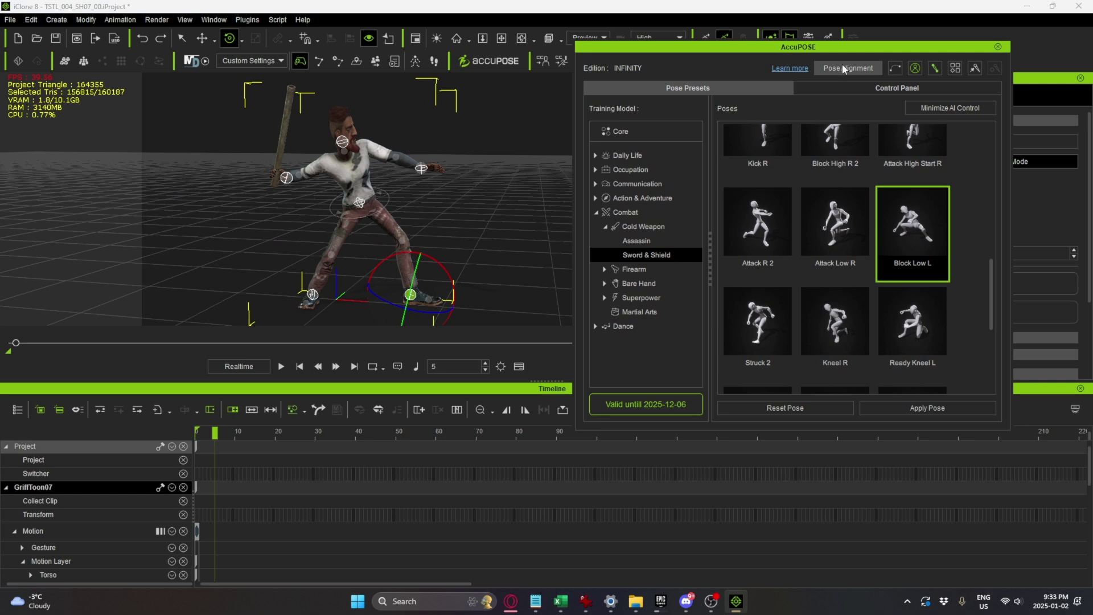
left_click(842, 64)
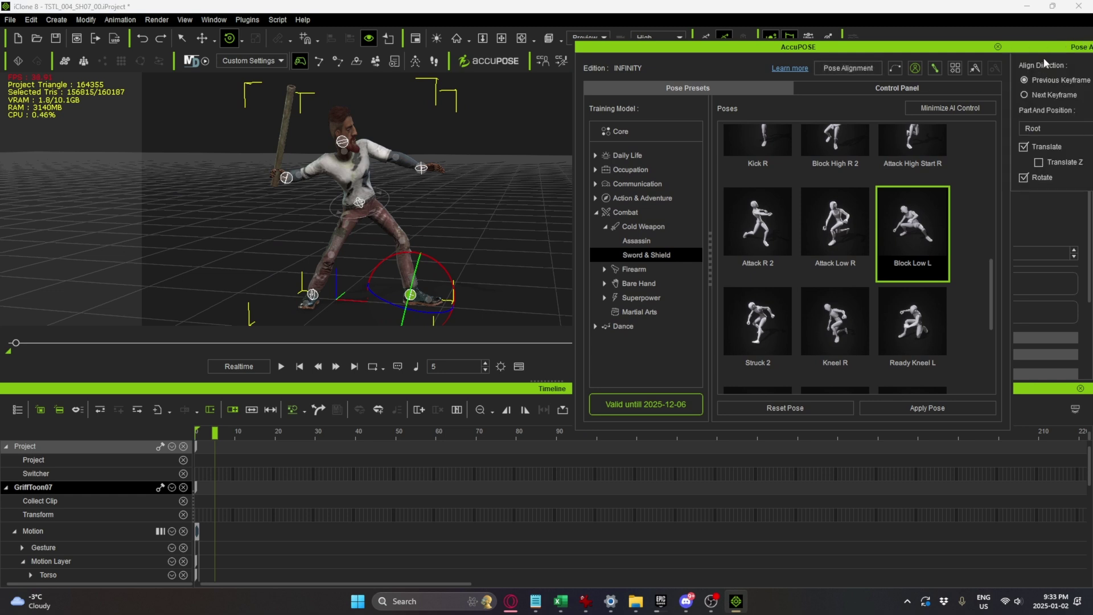
left_click_drag(734, 55, 679, 55)
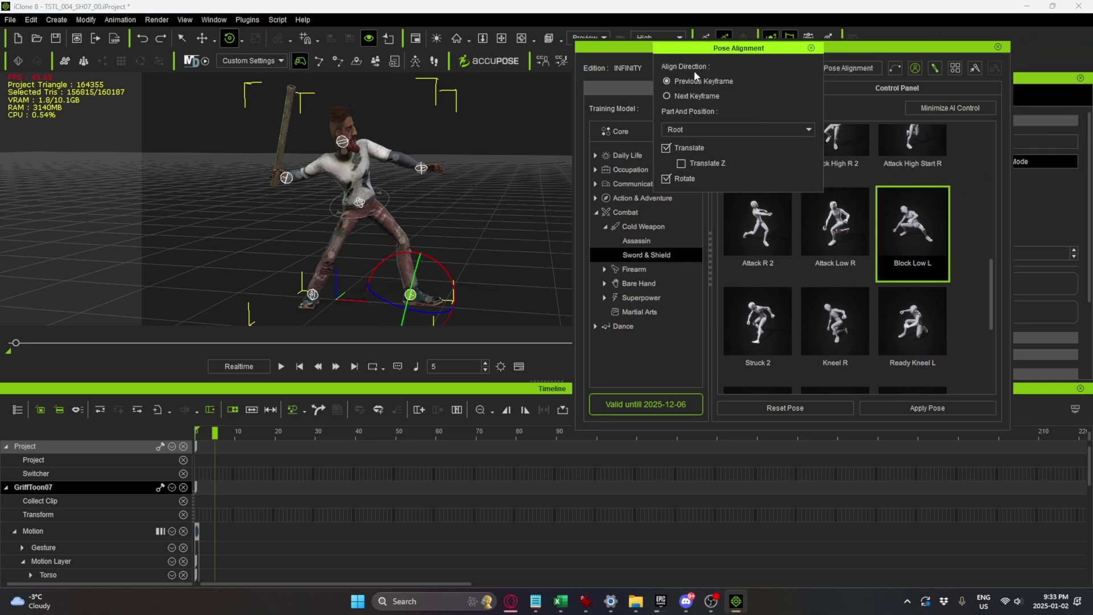
left_click(693, 131)
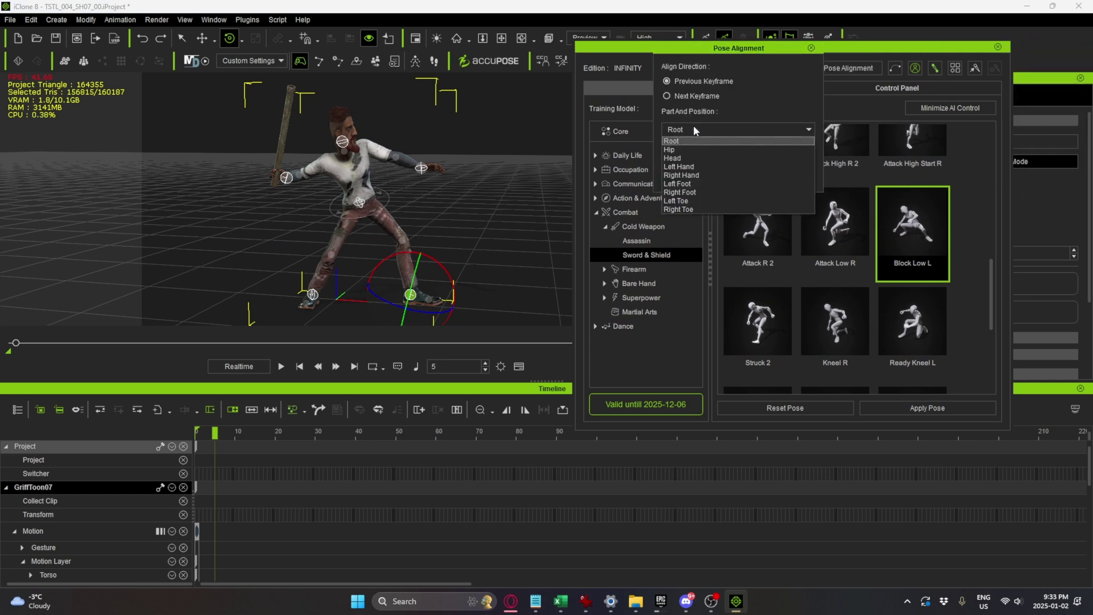
left_click(695, 183)
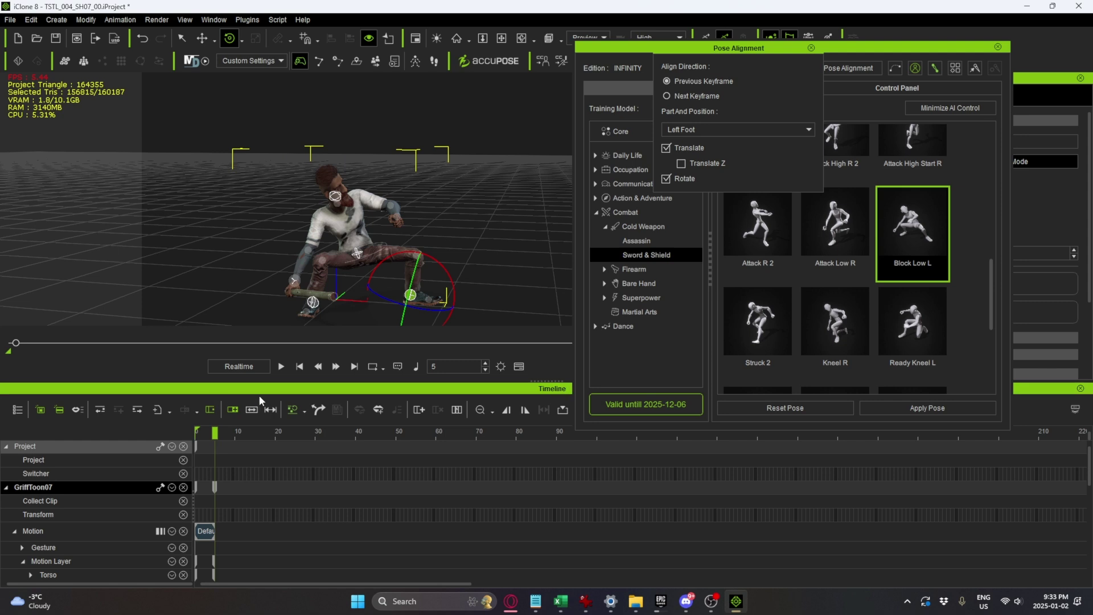
- Play back the transition into the aligned crouch pose and return the playhead to frame 5
mouse_move(212, 436)
left_mouse_down()
mouse_move(183, 439)
mouse_move(222, 437)
mouse_move(194, 435)
left_mouse_up()
left_click_drag(282, 297, 368, 267, "alt")
key("space")
key("space")
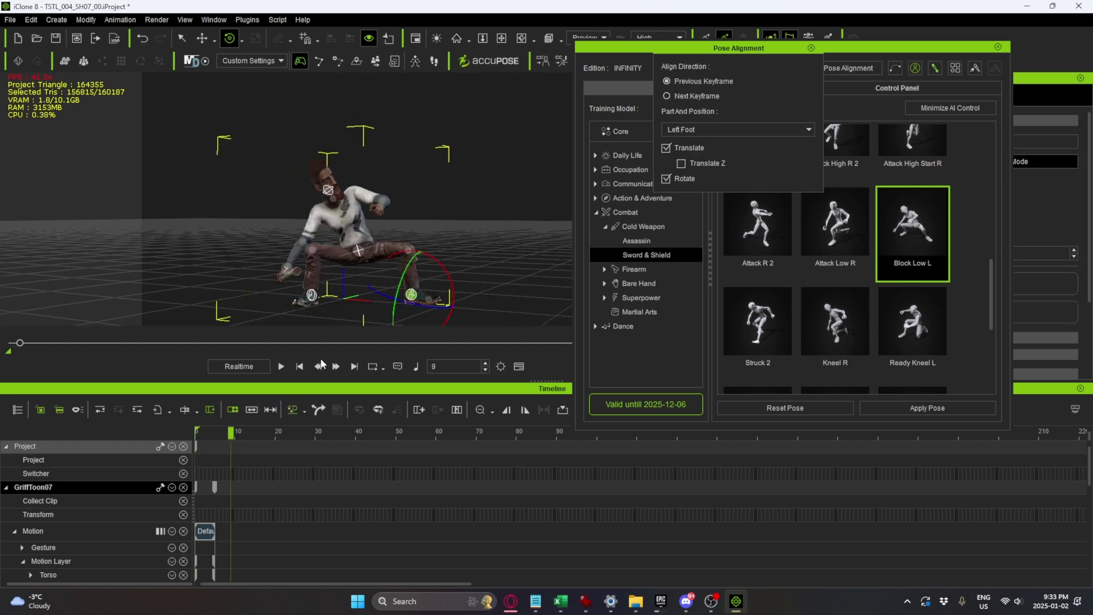
mouse_move(228, 436)
left_mouse_down()
mouse_move(197, 436)
mouse_move(216, 444)
left_mouse_up()
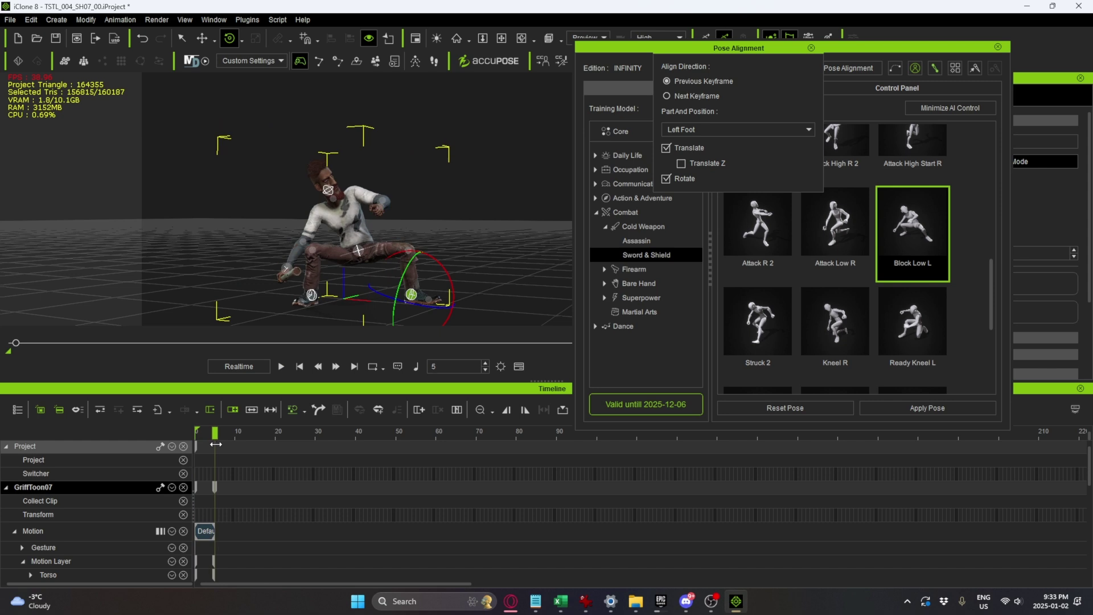
- Move the left hand up and away from the knee to about shoulder height at frame 5
left_click_drag(245, 220, 376, 178, "alt")
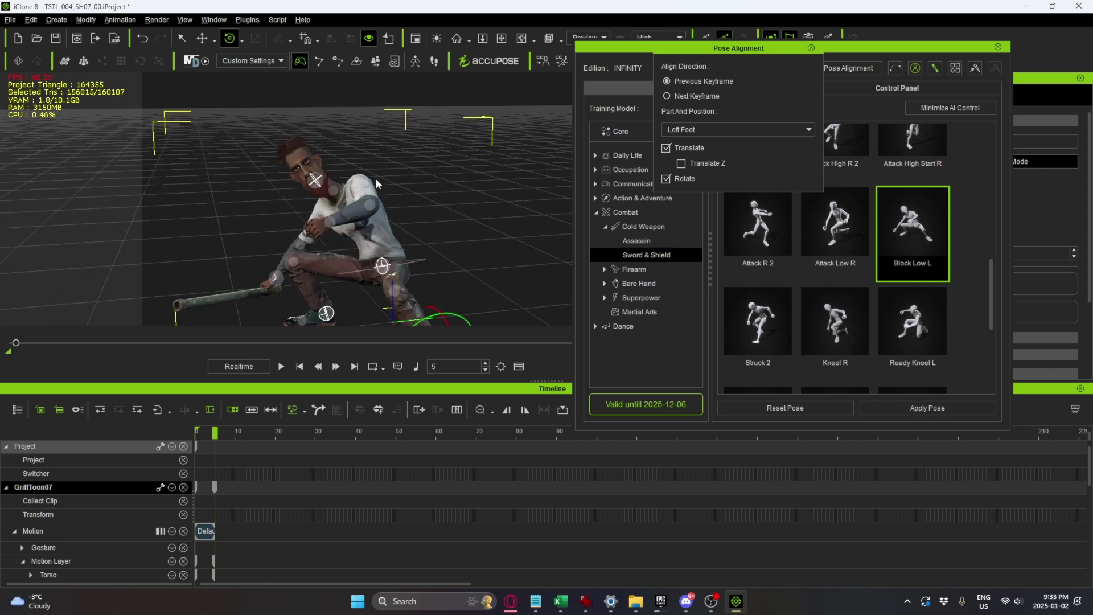
left_click(332, 220)
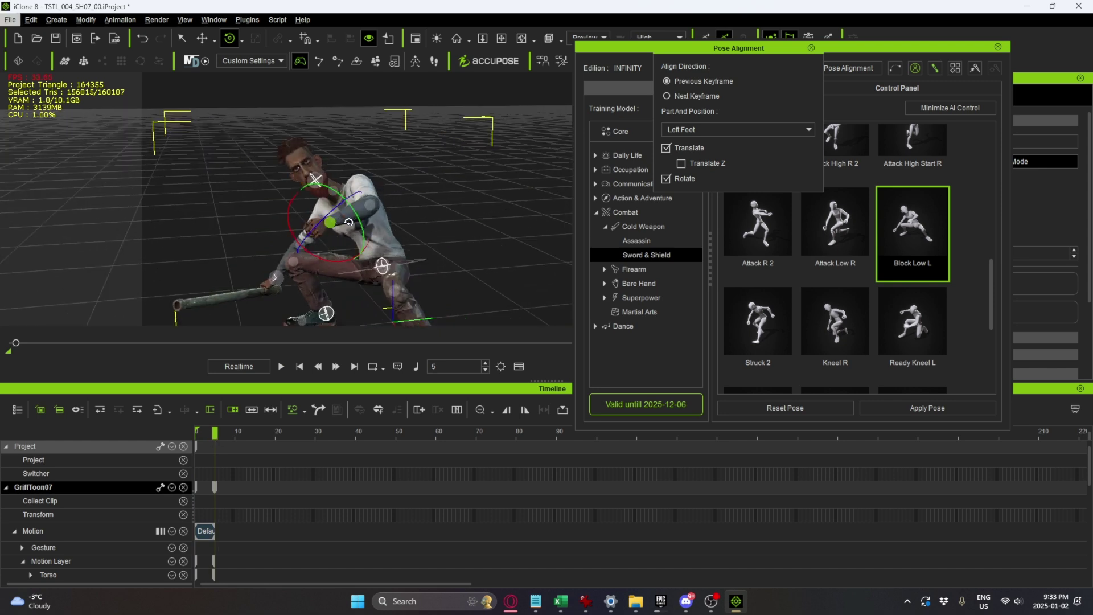
key("w")
left_click_drag(345, 224, 398, 254, "alt")
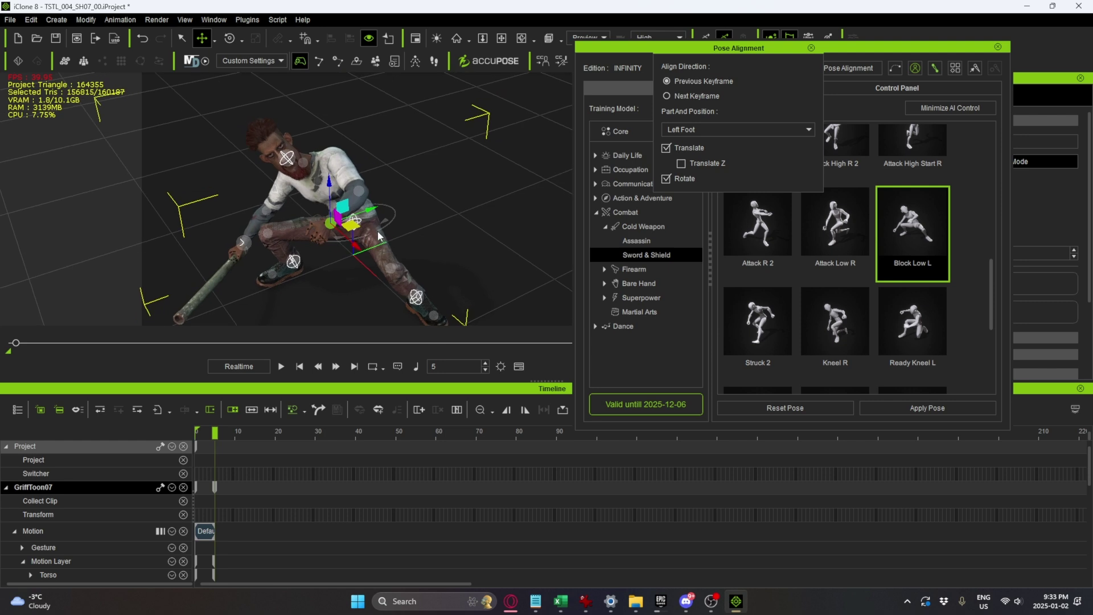
left_click_drag(353, 221, 337, 196, "alt")
middle_click_drag(336, 196, 375, 180)
left_click_drag(396, 157, 405, 127)
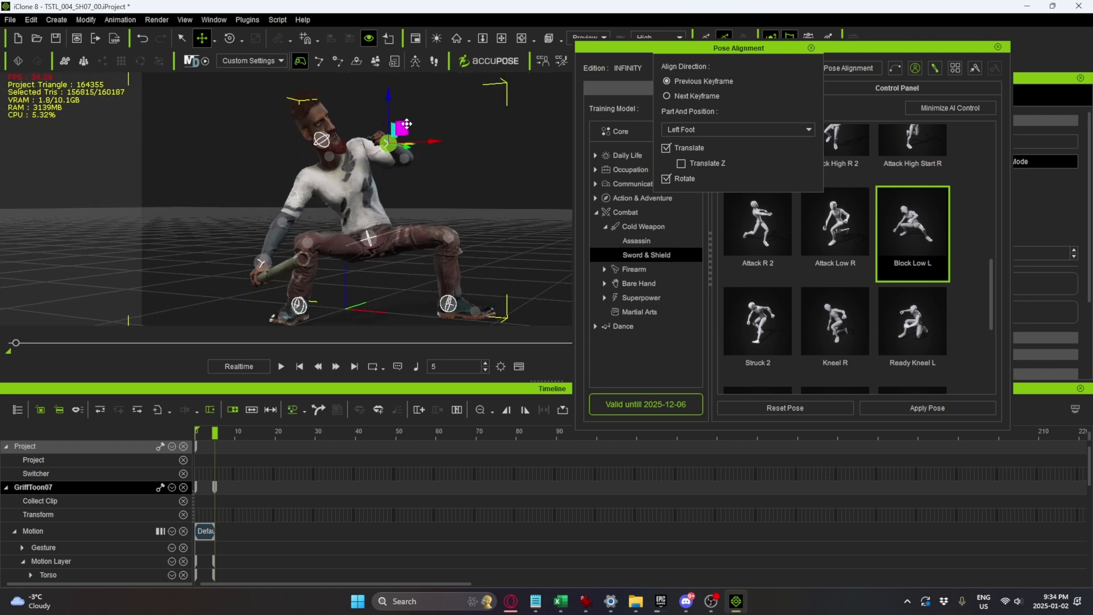
- Raise the right hand at frame 5 and rotate it so the pipe stands nearly upright beside the body
left_click_drag(368, 210, 68, 245, "alt")
left_click(272, 262)
left_click_drag(279, 243, 286, 208)
key("w")
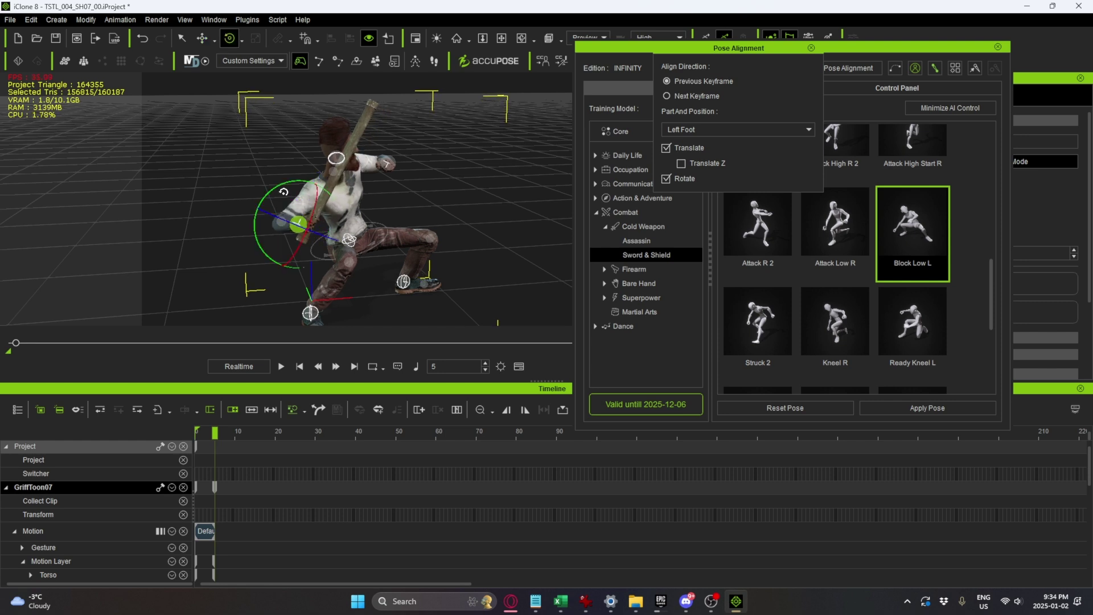
left_click_drag(284, 192, 314, 222)
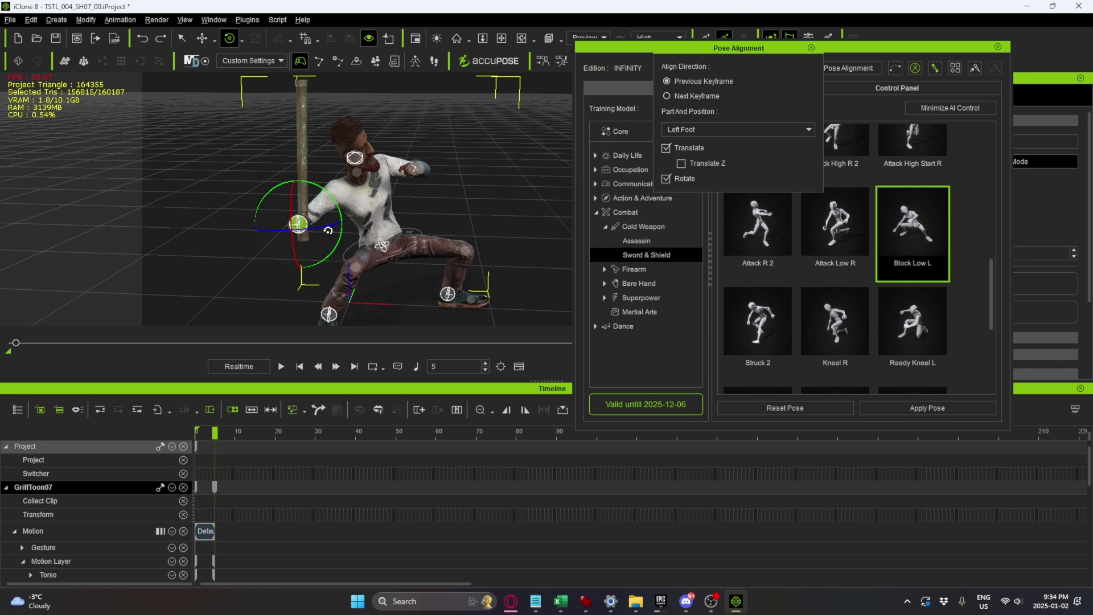
key("ctrl+z")
left_click_drag(312, 228, 321, 249)
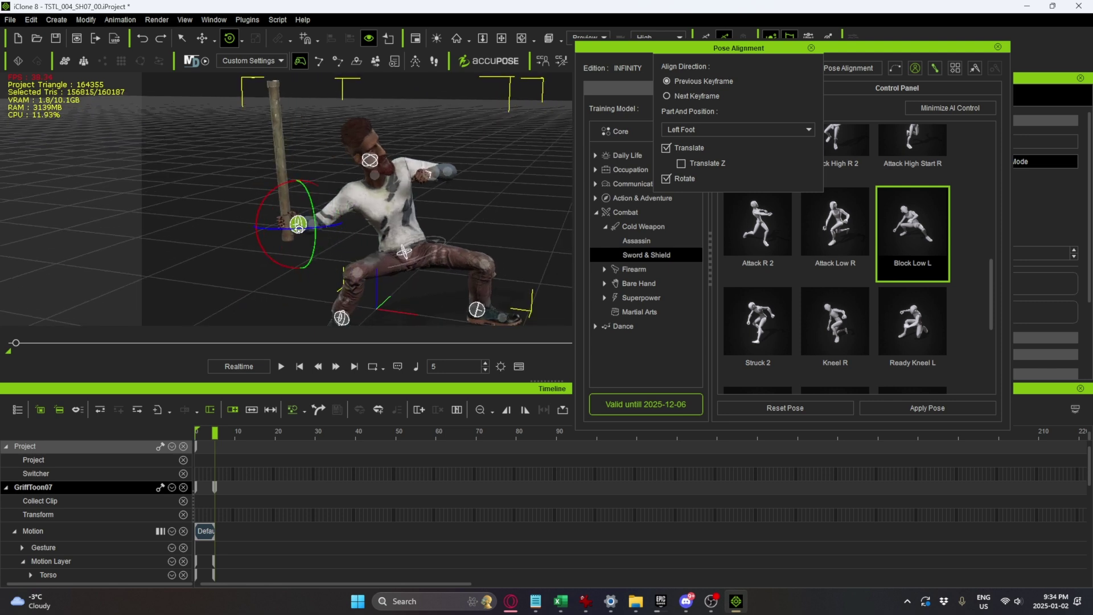
mouse_move(385, 237)
left_mouse_down("alt")
mouse_move(510, 296)
mouse_move(379, 245)
left_mouse_up("alt")
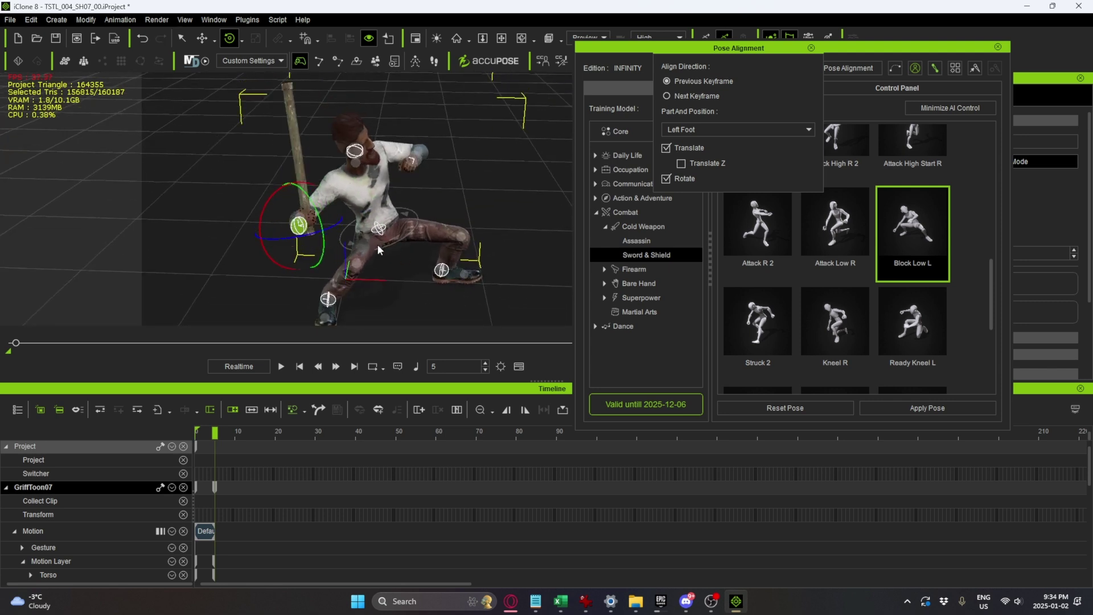
key("w")
left_click_drag(304, 286, 288, 304, "alt")
key("e")
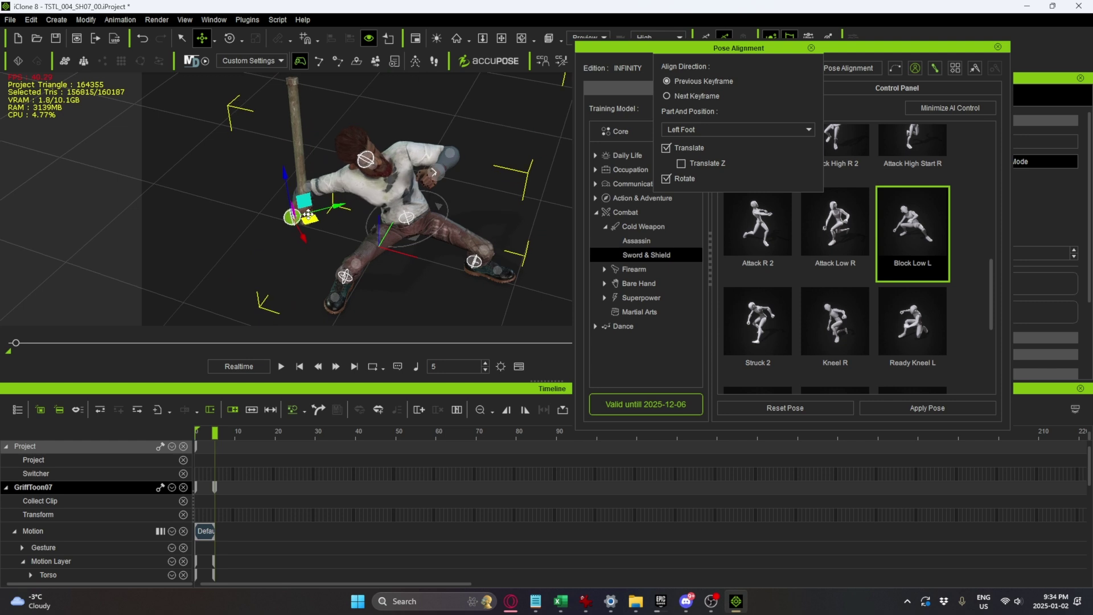
right_click_drag(317, 230, 317, 150)
- Rotate the head at frame 5 so the character looks out over the left arm
left_click(323, 165)
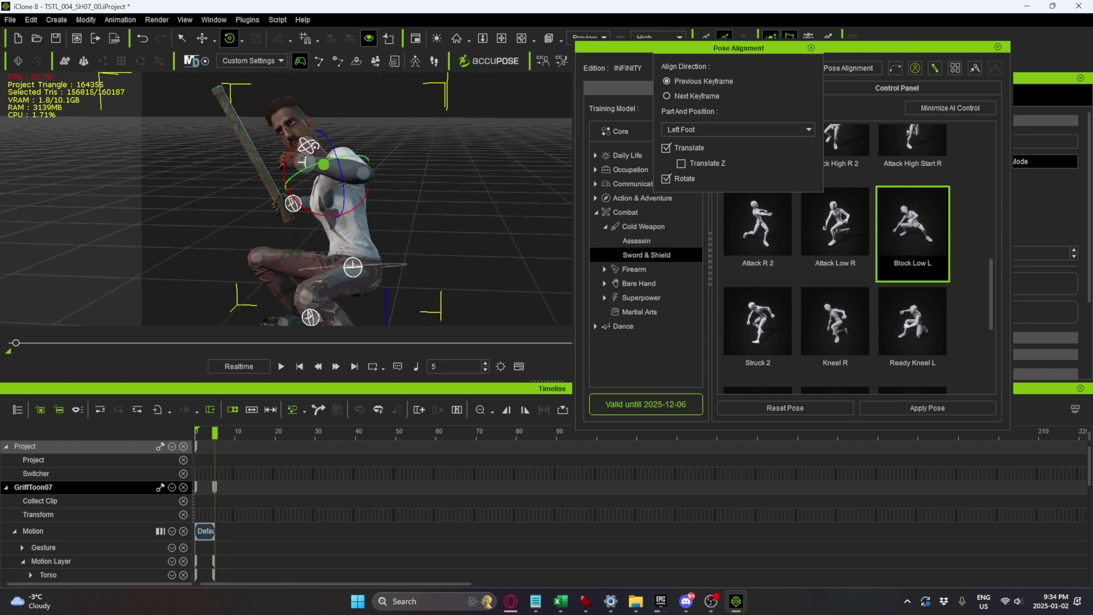
left_click(306, 145)
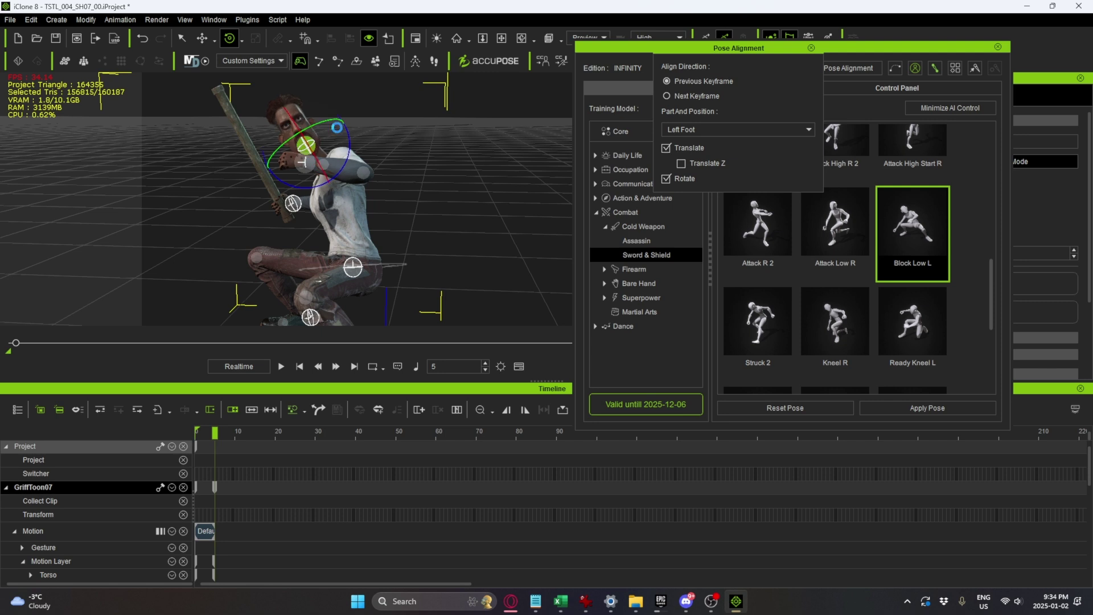
left_click_drag(313, 124, 349, 133)
left_click_drag(325, 200, 511, 220, "alt")
right_click_drag(511, 224, 475, 246)
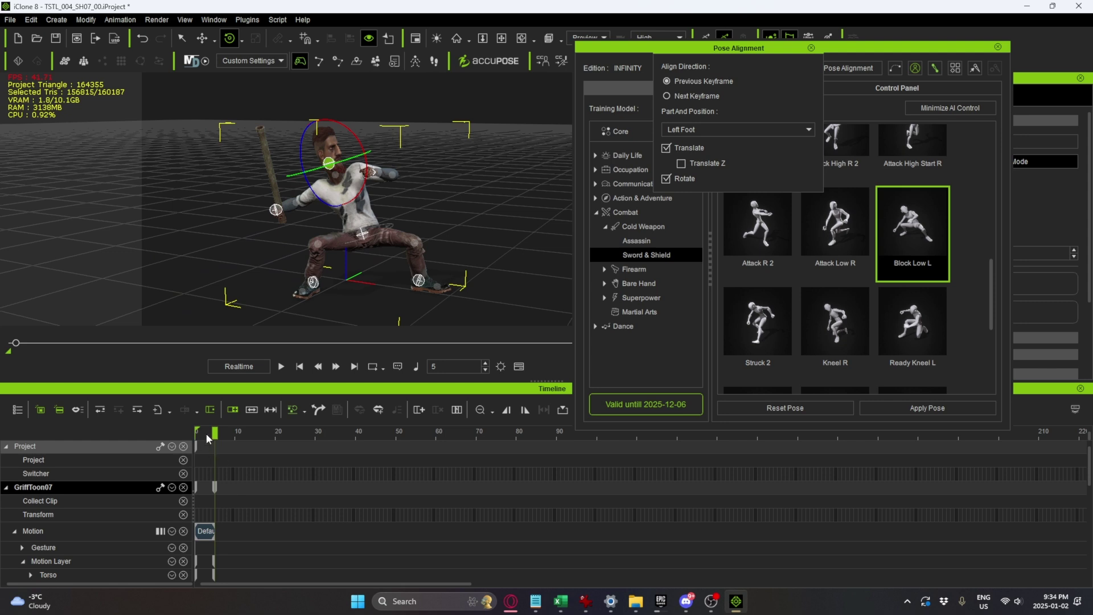
- Move the playhead to frame 11 and apply the Sword & Shield pose Attack R 2
left_click_drag(207, 433, 239, 456)
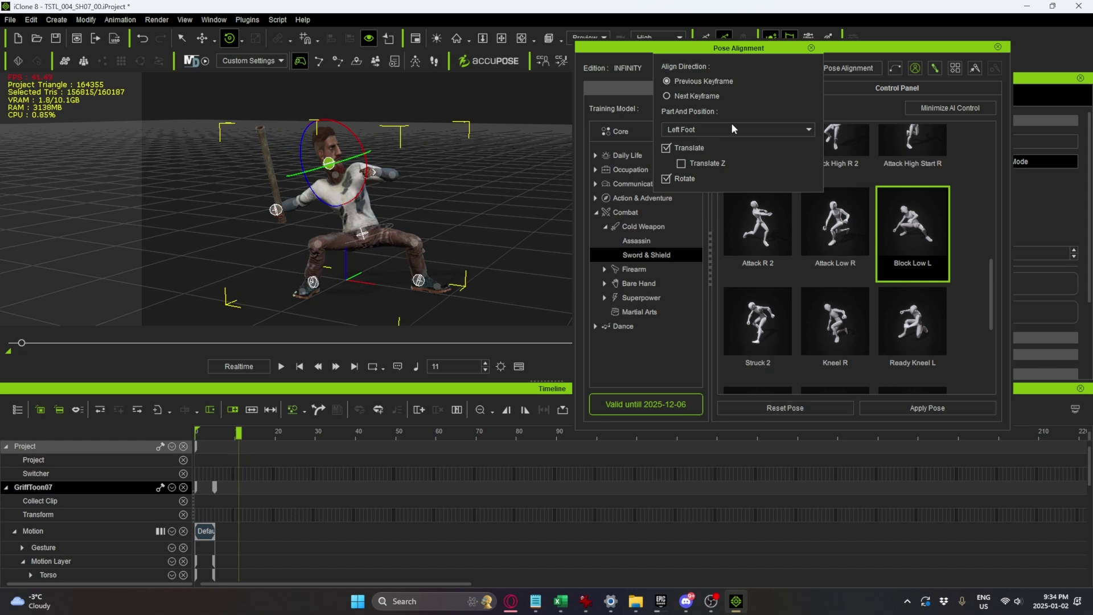
left_click_drag(746, 50, 1068, 55)
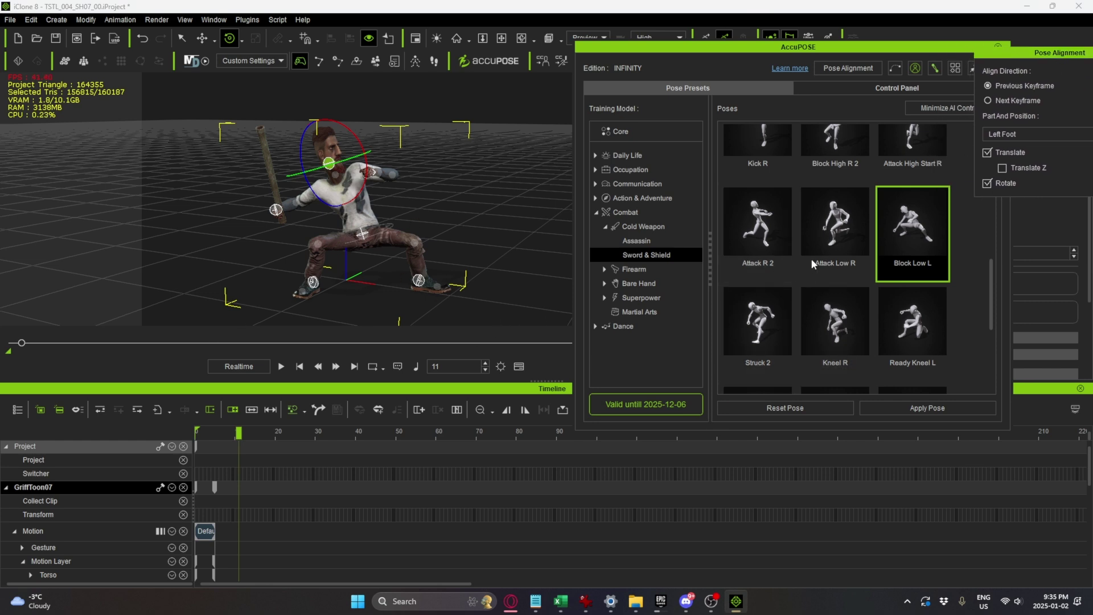
left_click(772, 225)
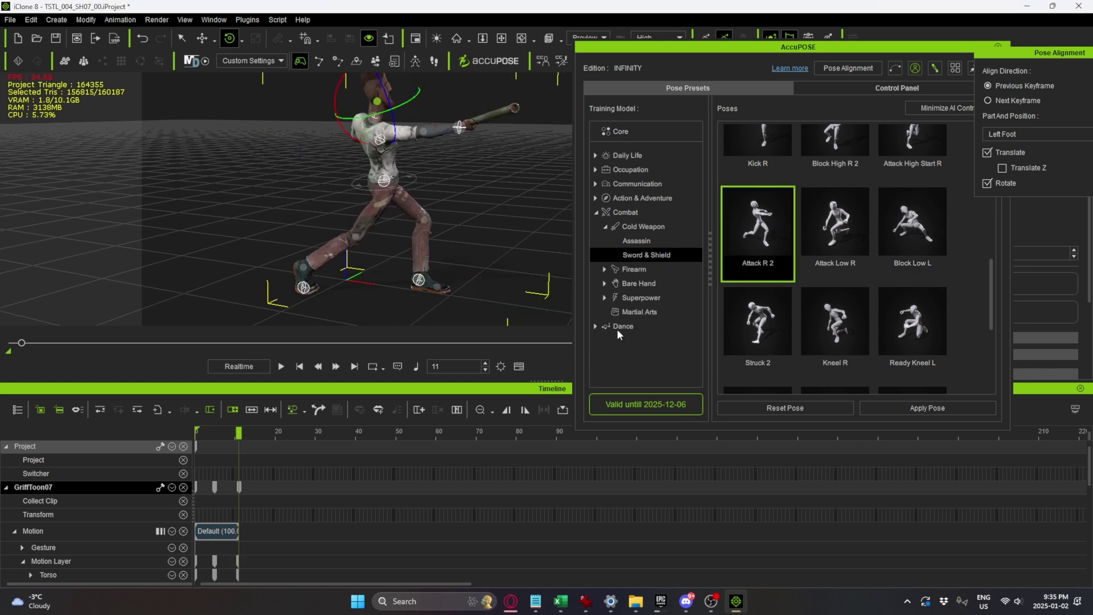
- Play back and scrub the swing from the start, ending at frame 11
key("space")
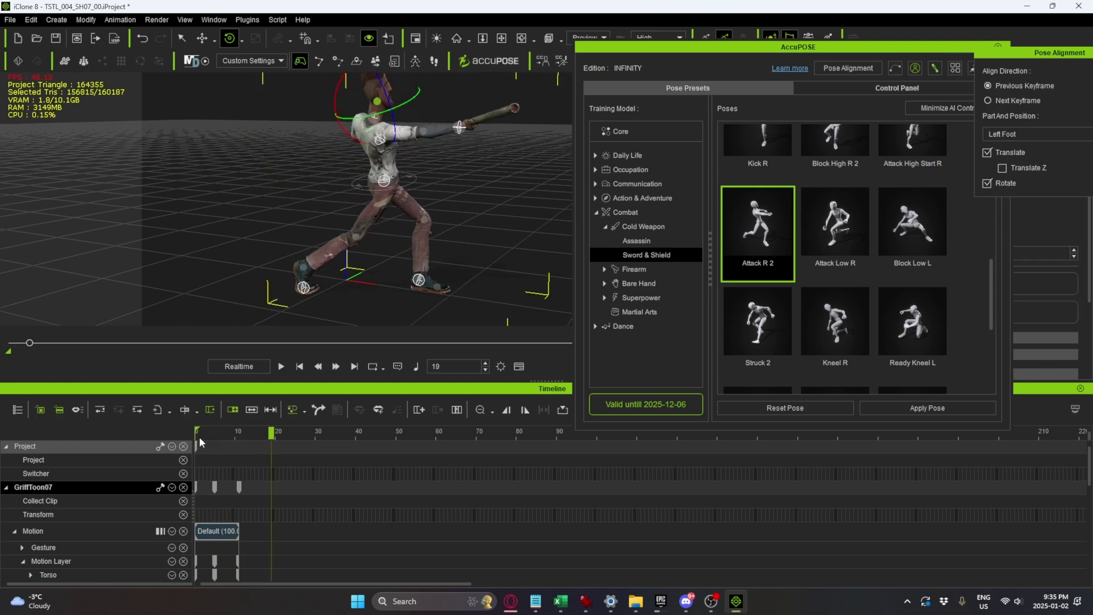
key("space")
left_click_drag(194, 437, 257, 448)
- Adjust the arms at frame 11, repositioning the left hand away from the extended right arm holding the pipe
right_click_drag(385, 266, 445, 226)
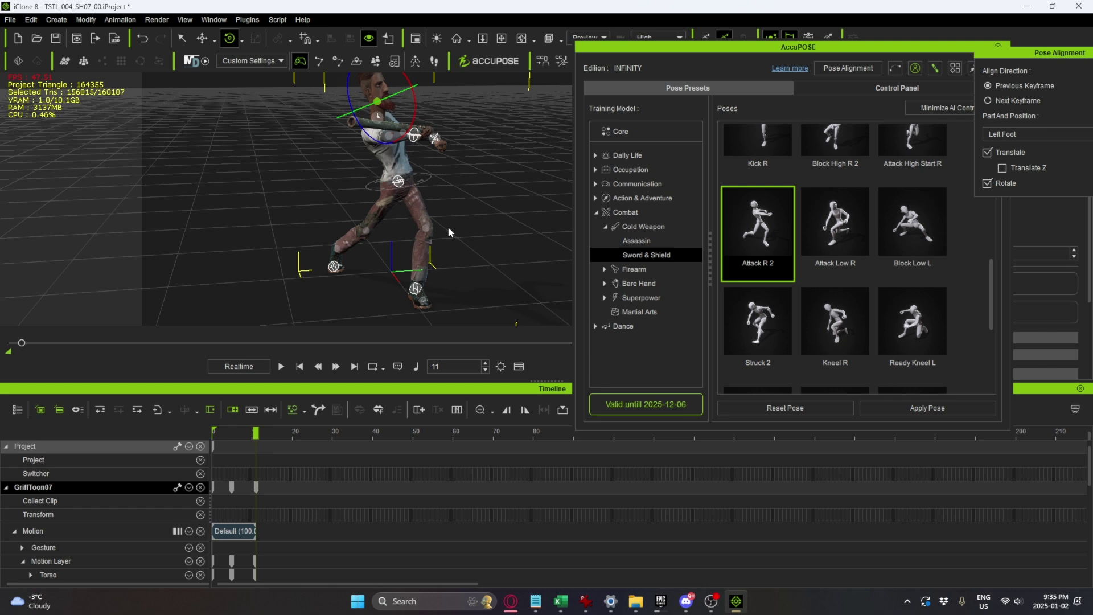
right_click_drag(442, 211, 431, 185)
scroll(429, 184, "up", 3)
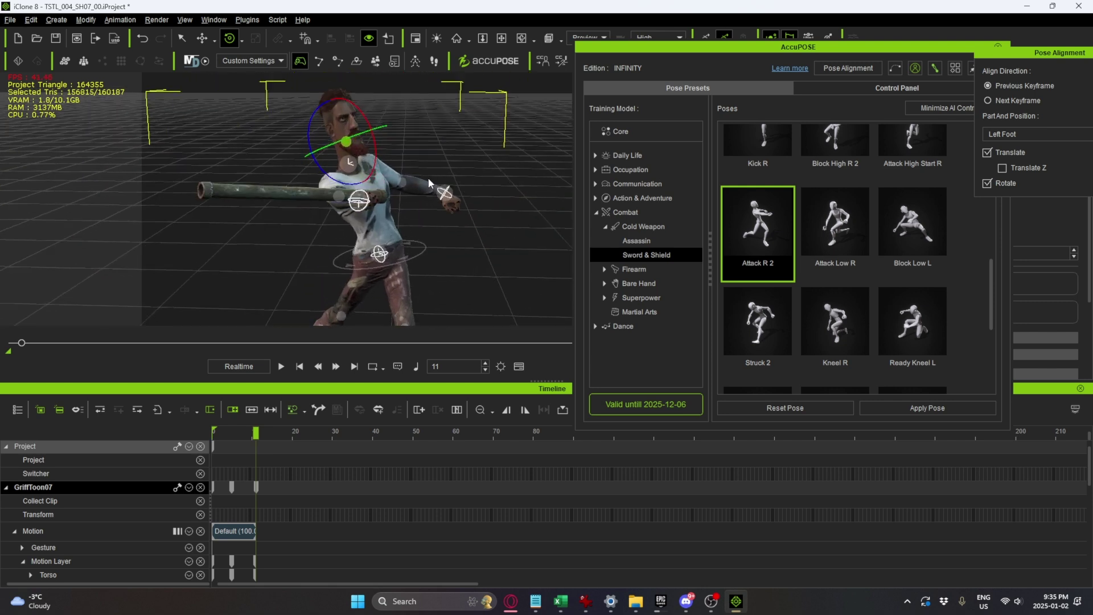
left_click(366, 201)
left_click_drag(360, 214, 496, 192)
right_click_drag(496, 197, 356, 296)
left_click(432, 238)
key("w")
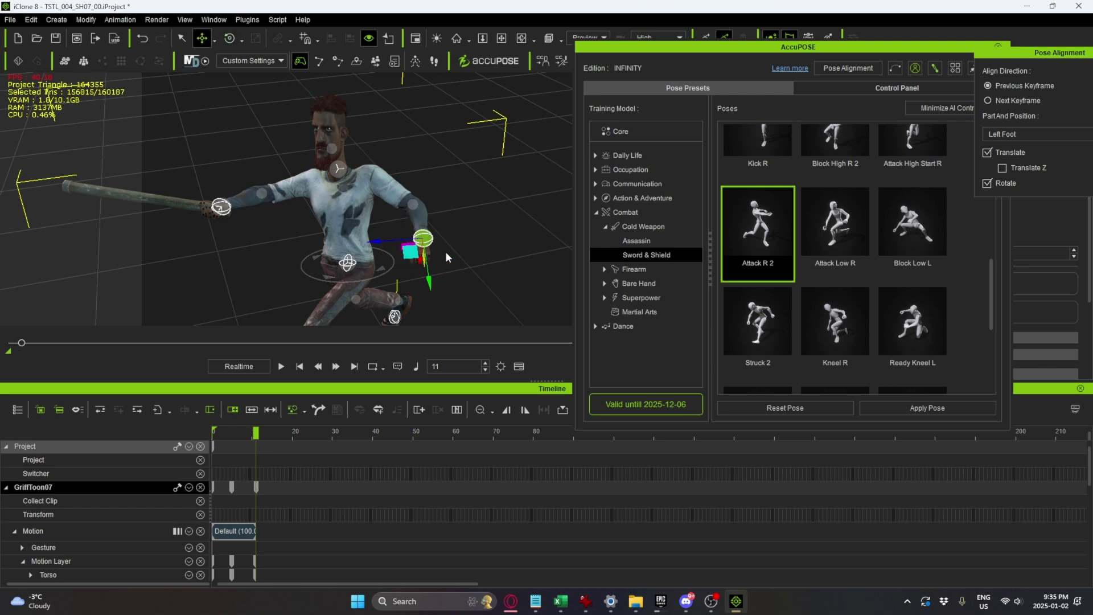
left_click_drag(404, 257, 398, 246)
right_click_drag(399, 246, 384, 170)
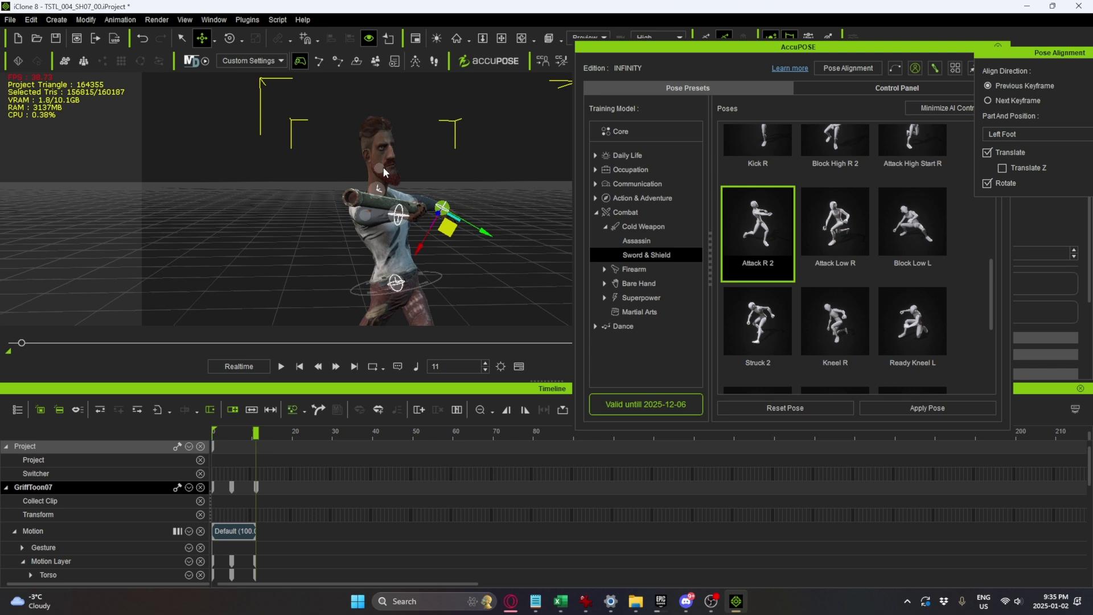
- Rotate the head at frame 11 toward the swing direction and preview the swing on the timeline
left_click(381, 169)
key("e")
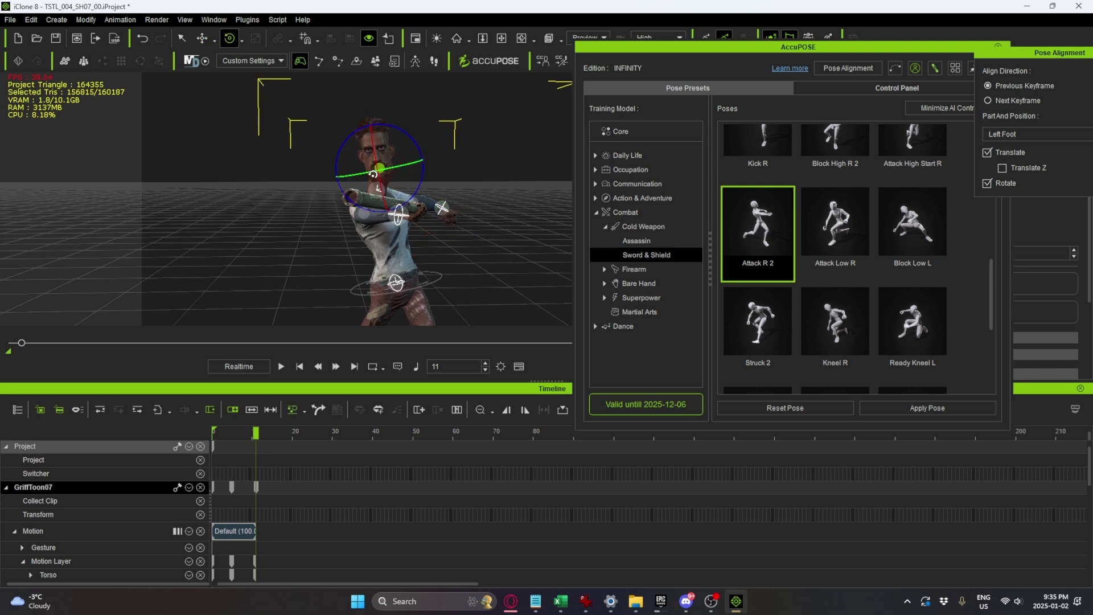
left_click(207, 430)
left_click_drag(208, 430, 255, 433)
right_click_drag(381, 242, 418, 243)
left_click_drag(238, 434, 270, 449)
key("space")
key("space")
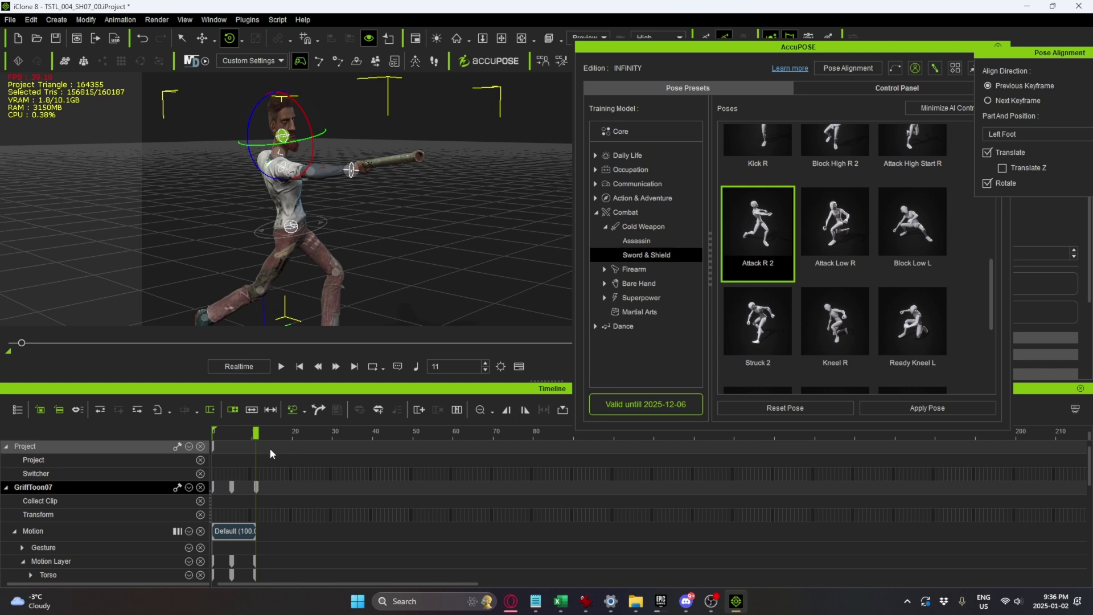
- At frame 15, move the right hand with the pipe up across the body toward the left shoulder
left_click_drag(393, 232, 304, 237, "alt")
left_click(292, 225)
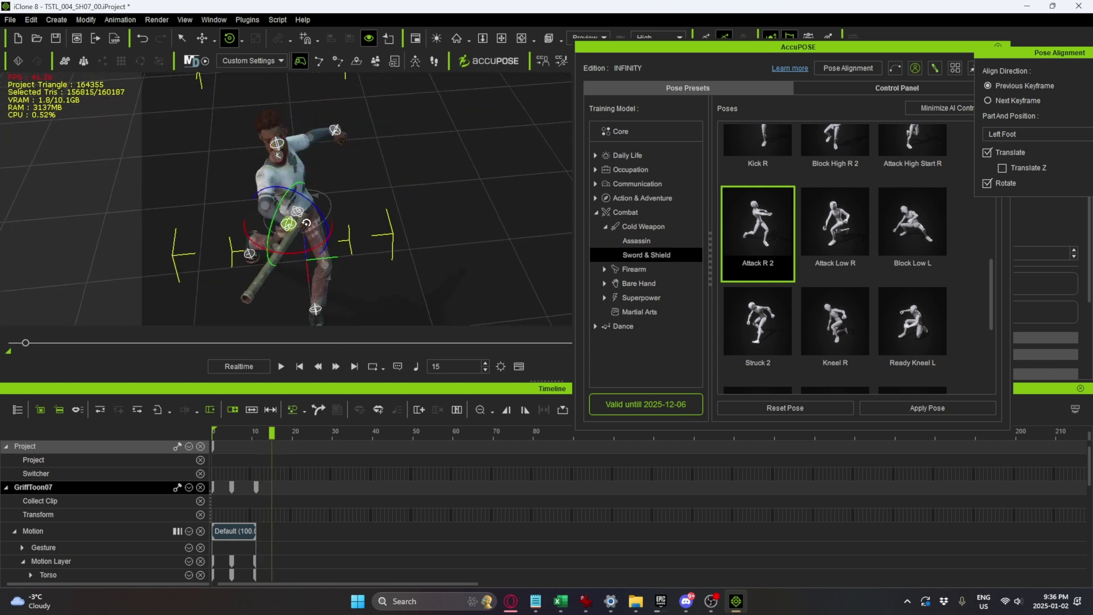
right_click_drag(374, 237, 369, 244)
key("w")
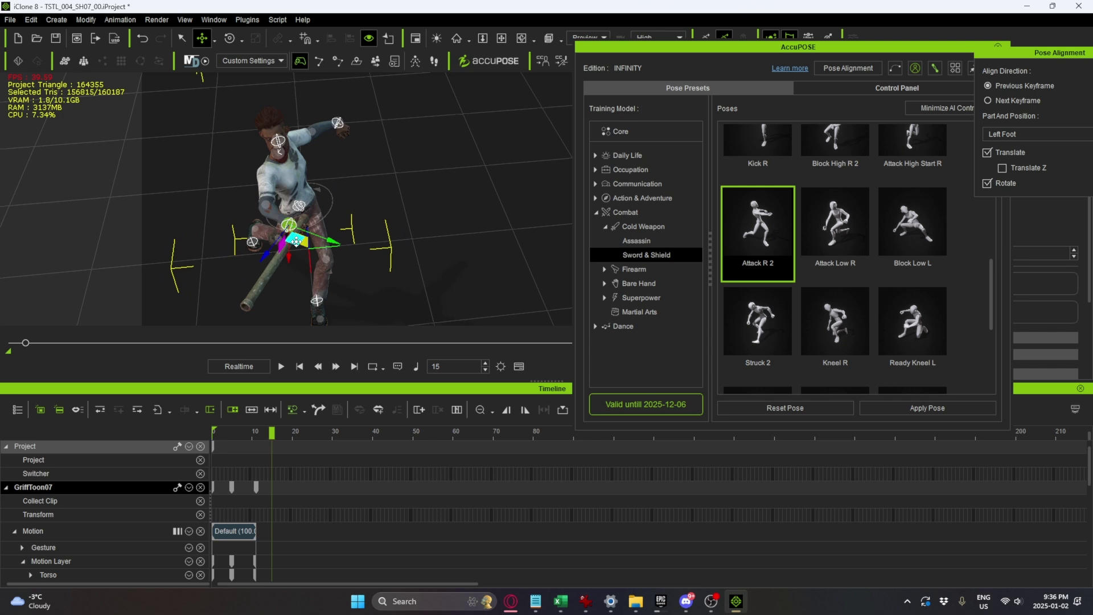
left_click_drag(296, 242, 370, 178)
key("e")
- At frame 15, change the move gizmo's axis orientation and reposition the left hand opposite the arm holding the pipe
right_click_drag(370, 177, 488, 254)
left_click(390, 193)
key("w")
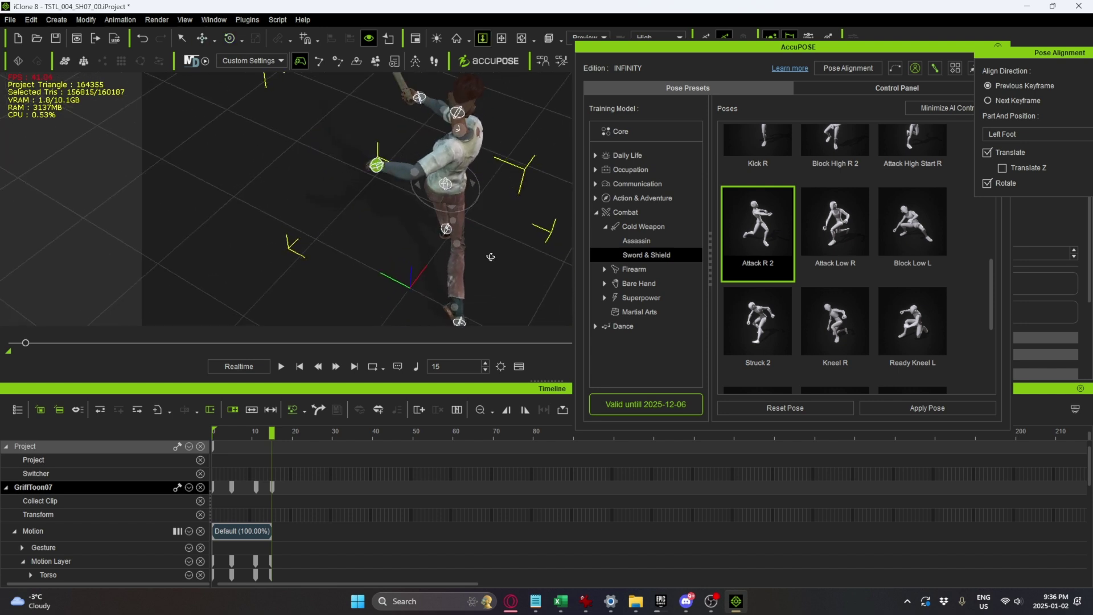
scroll(386, 188, "down", 3)
key("w")
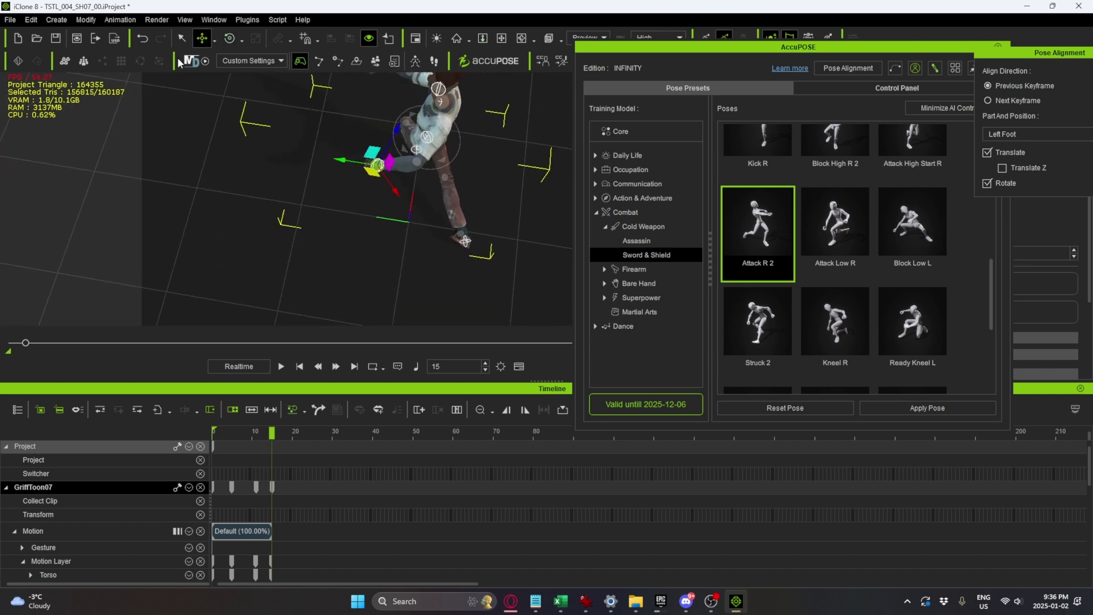
left_click(214, 40)
left_click(226, 56)
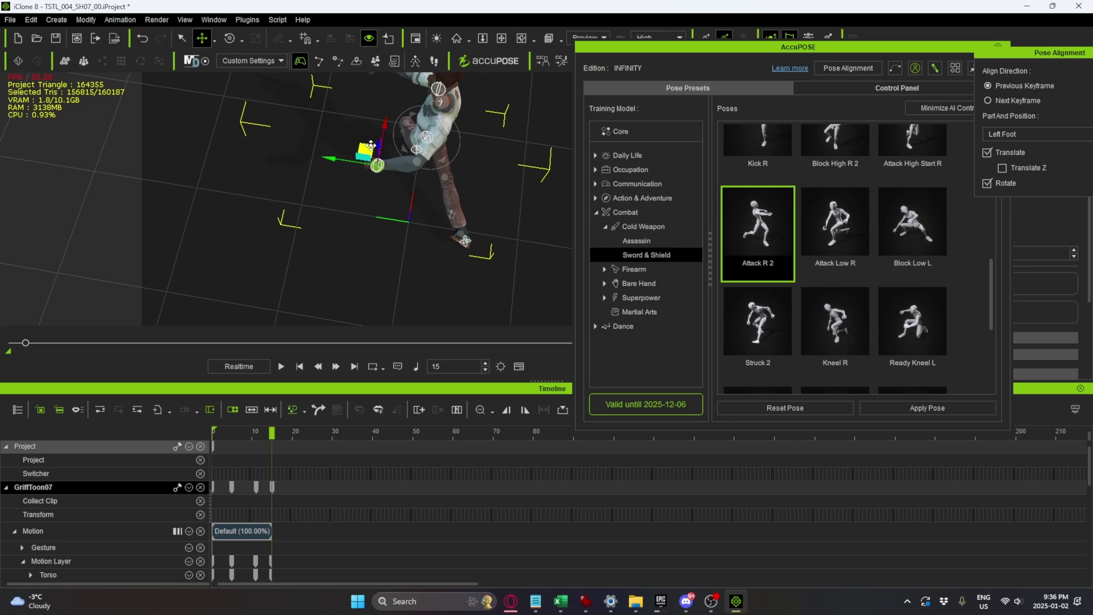
left_click_drag(373, 151, 413, 181)
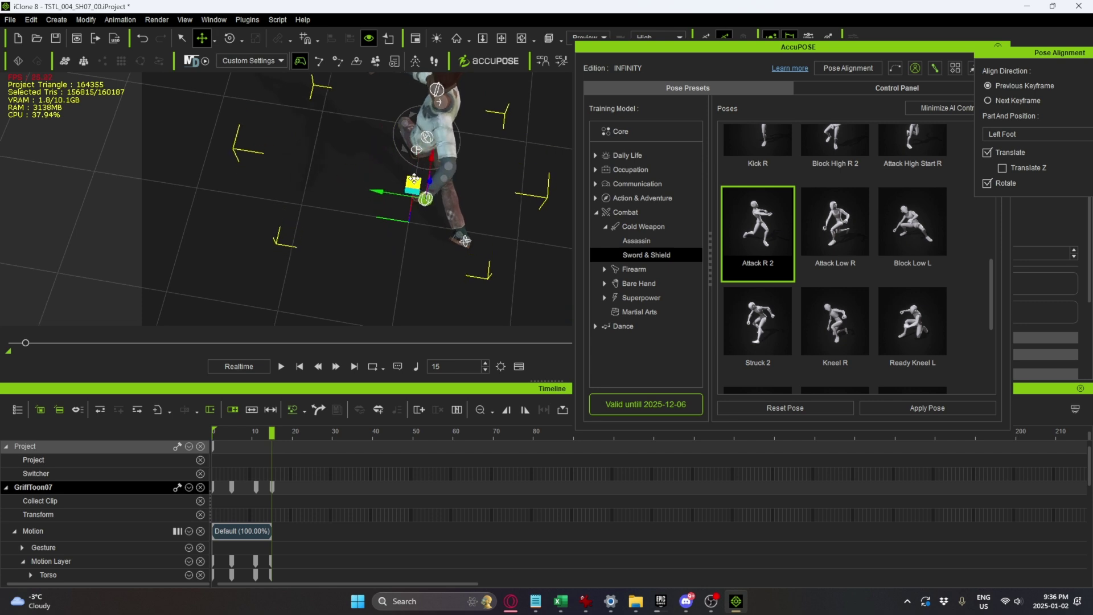
- Rotate the hips at frame 15 so the body follows through with the swing
right_click_drag(489, 172, 370, 238)
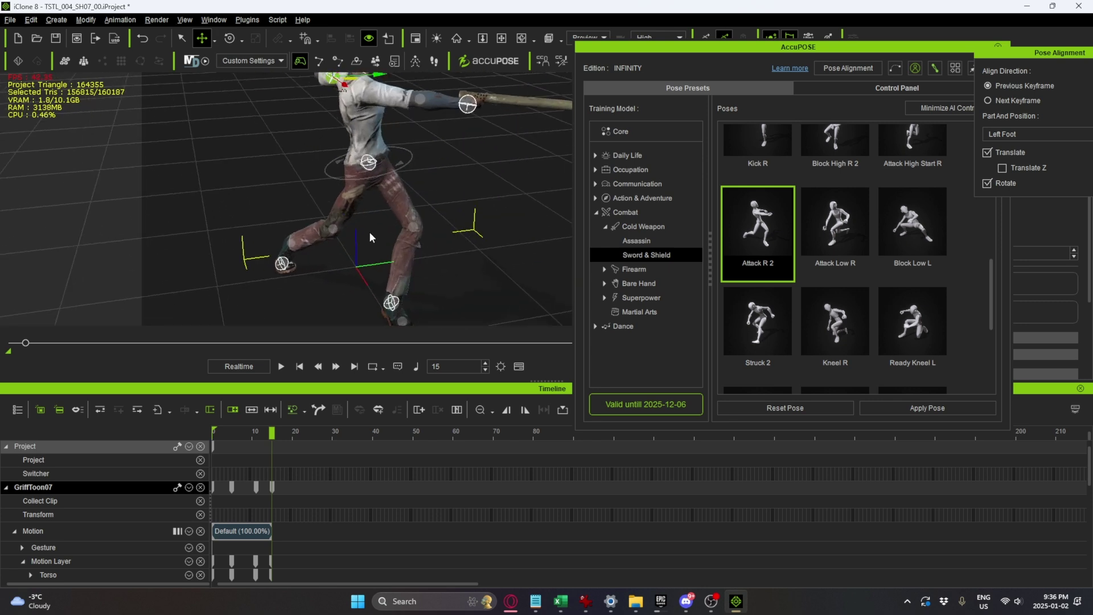
left_click(369, 163)
key("e")
left_click_drag(378, 180, 396, 180)
scroll(445, 306, "down", 3)
right_click_drag(445, 307, 481, 169)
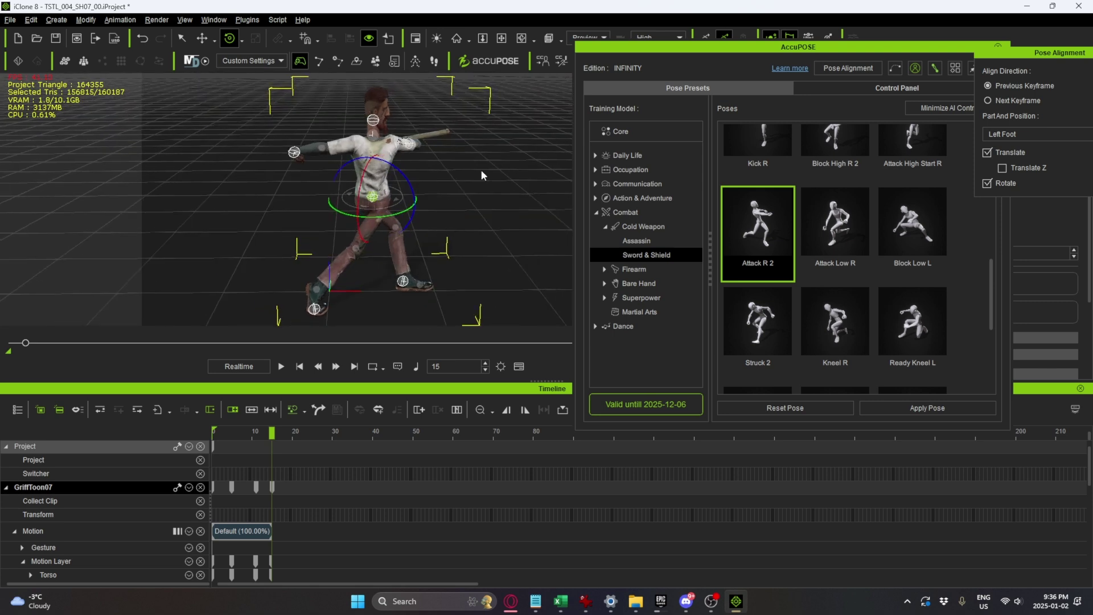
- Rotate the left hand at frame 15 and open its fingers through the AccuPOSE hand controls
left_click(293, 152)
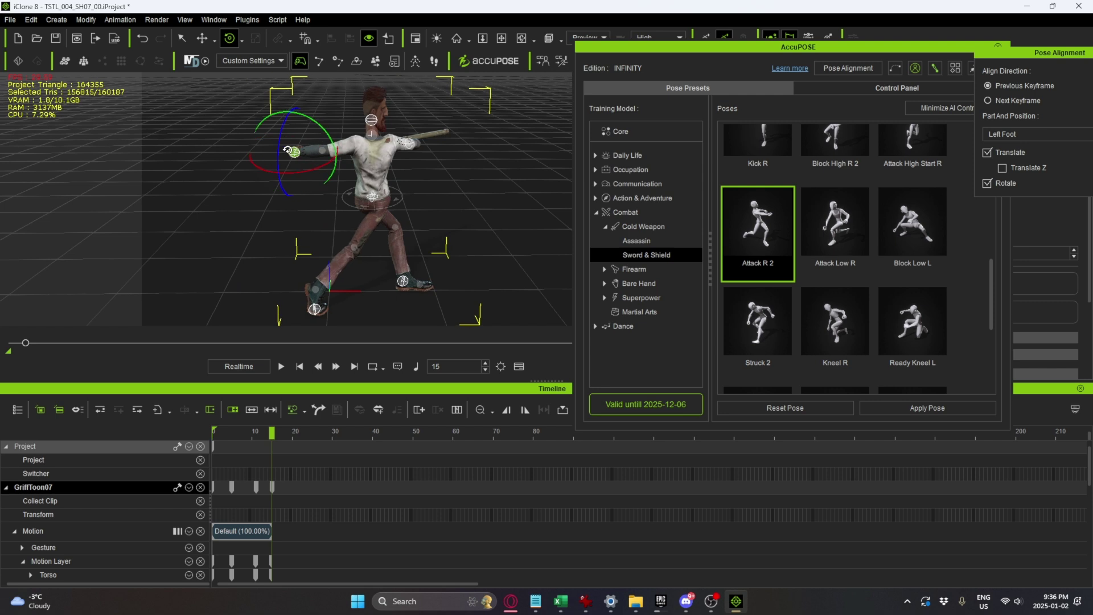
left_click_drag(312, 170, 386, 178)
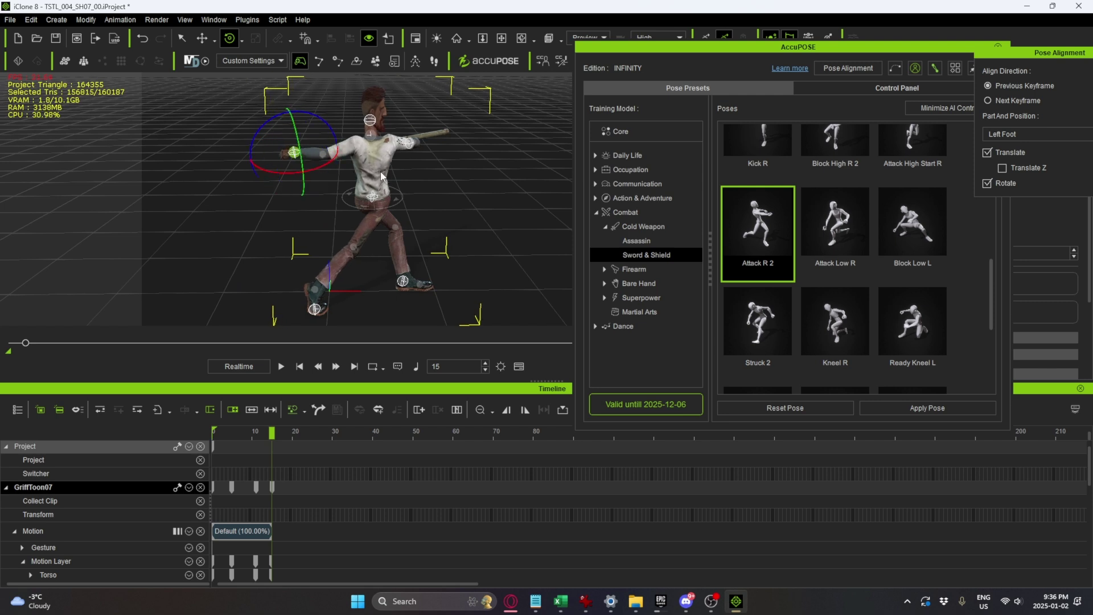
left_click(886, 90)
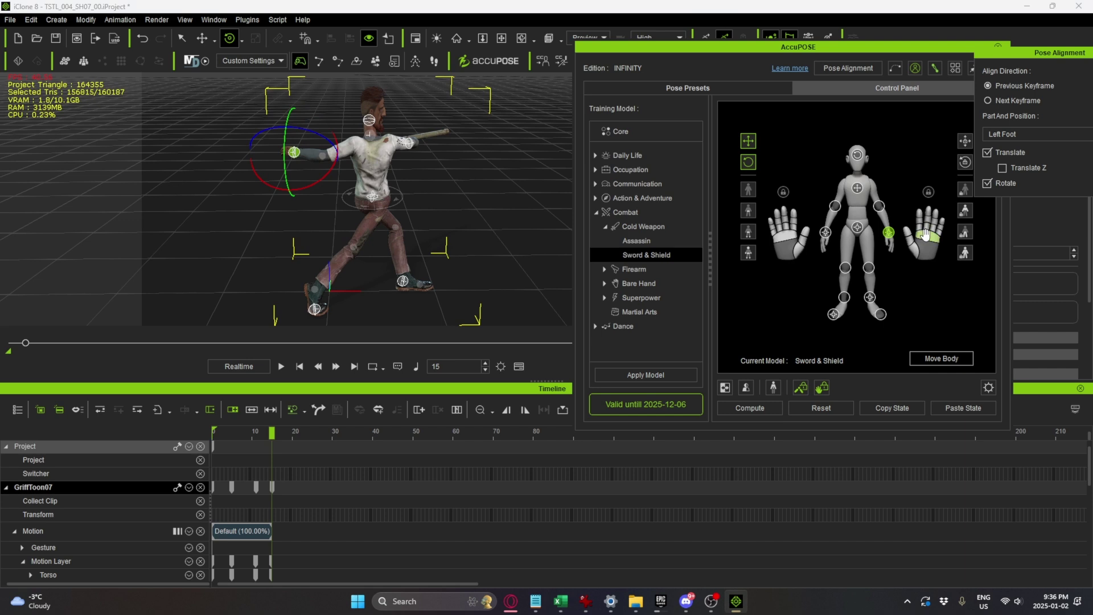
left_click(925, 234)
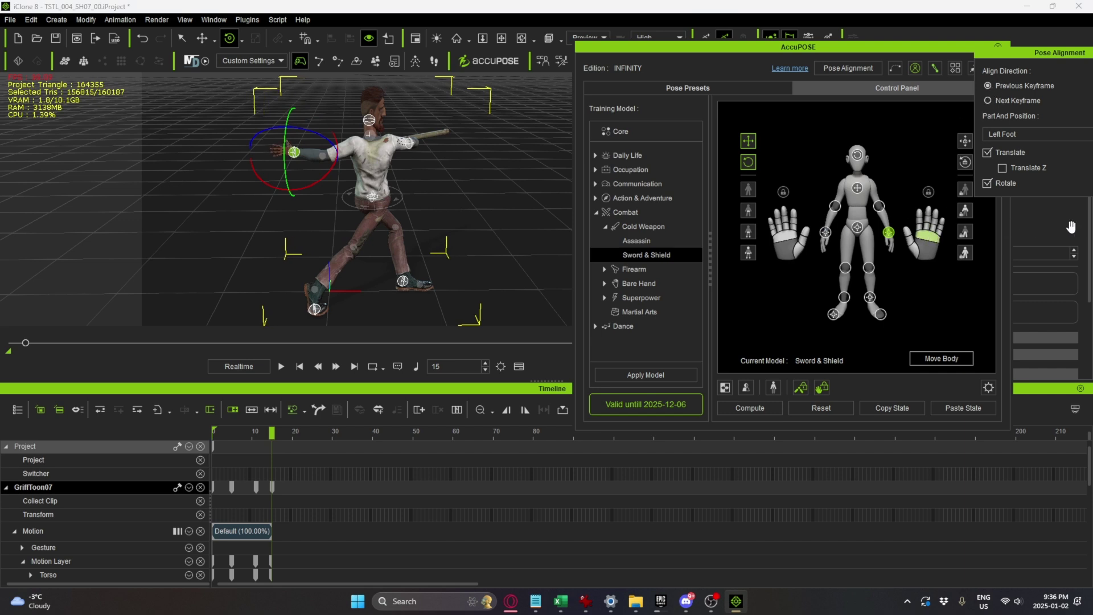
- Play back the swing from the first frame with the new follow-through pose
mouse_move(434, 186)
right_mouse_down()
mouse_move(114, 183)
mouse_move(410, 200)
mouse_move(424, 184)
right_mouse_up()
left_click_drag(254, 431, 197, 438)
key("space")
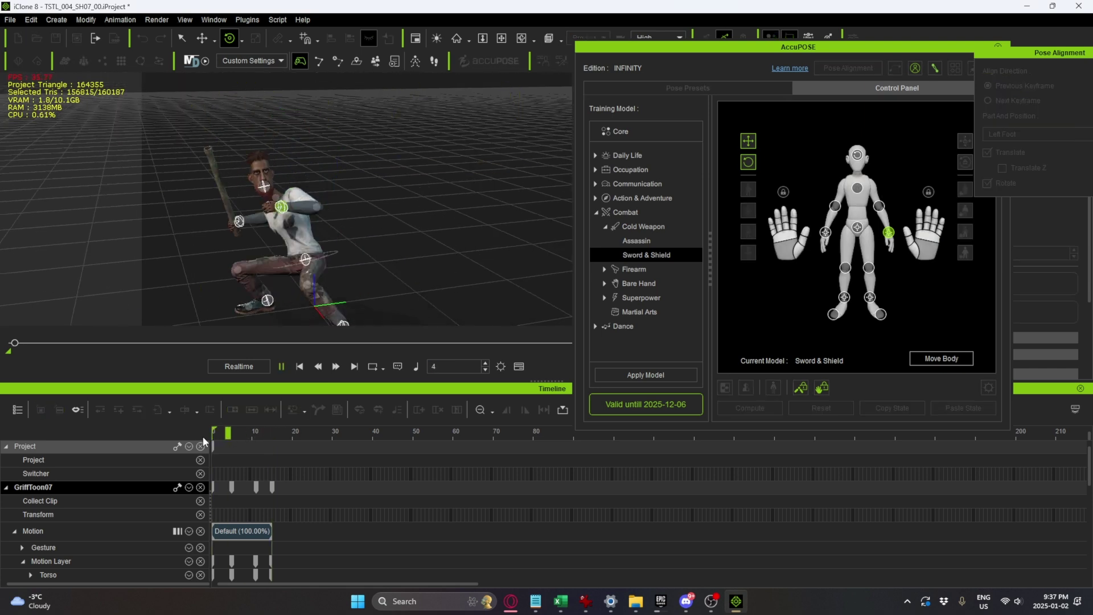
key("space")
- Shift the last pose keys on the GriffToon07 and Motion Layer tracks from frame 15 to frame 13
left_click_drag(264, 436, 268, 443)
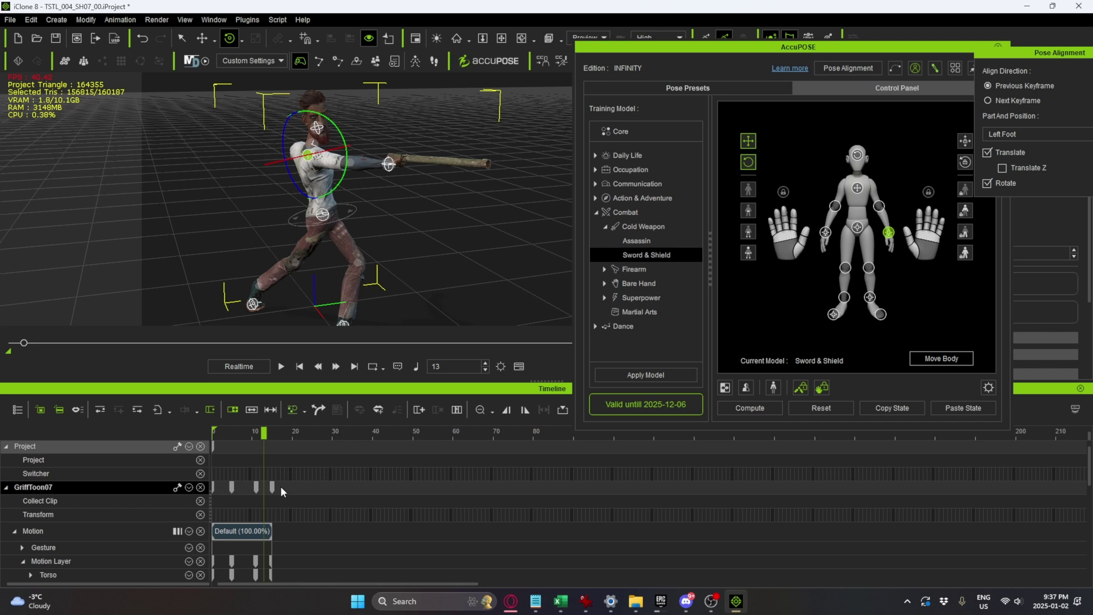
left_click_drag(272, 488, 268, 487)
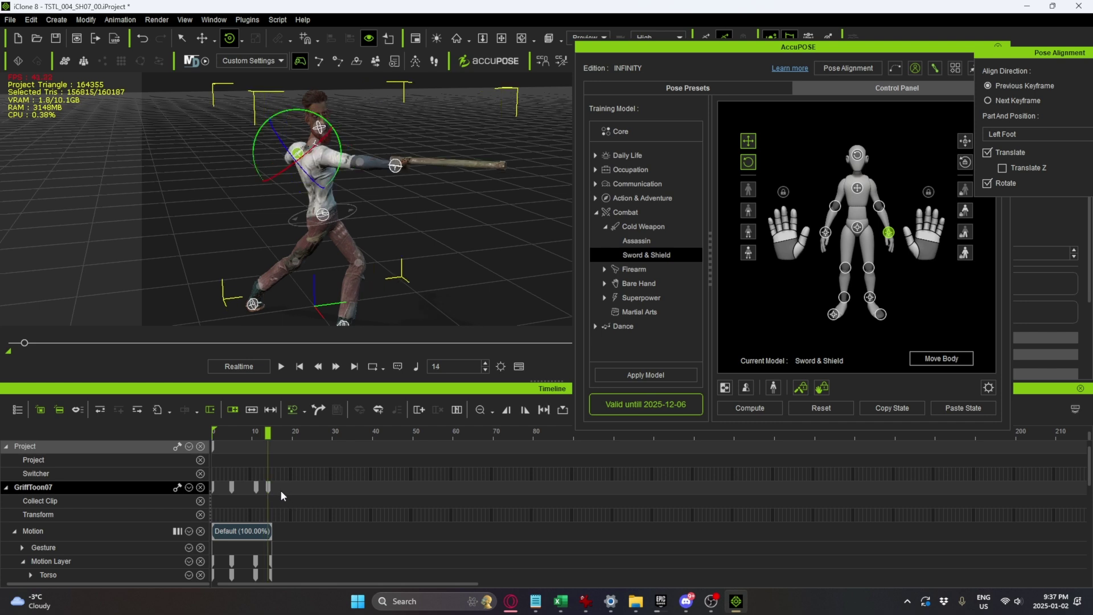
left_click_drag(268, 487, 263, 489)
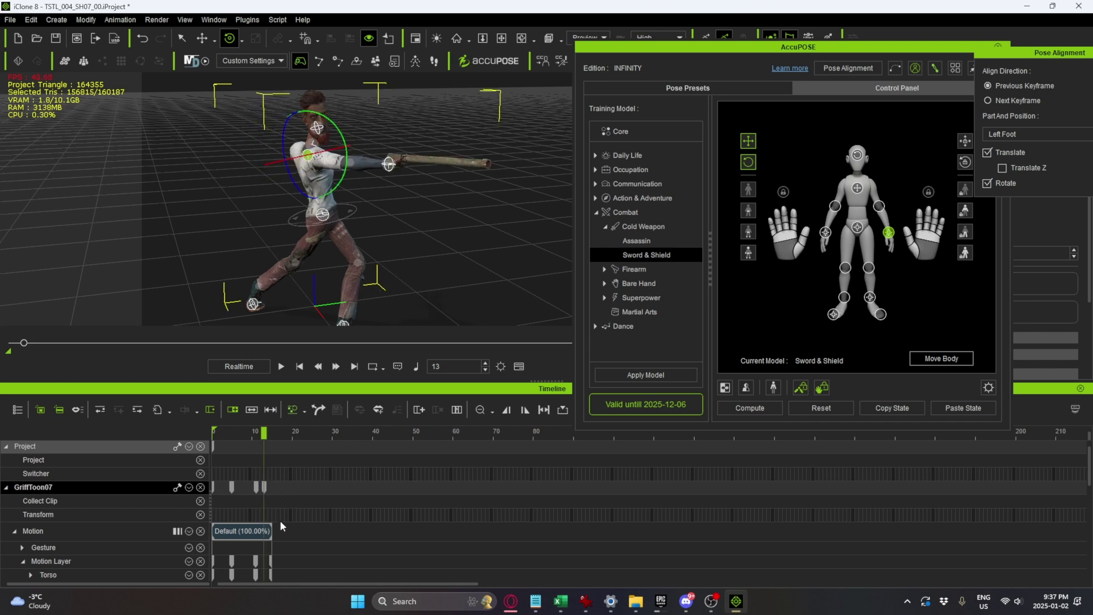
left_click(270, 562)
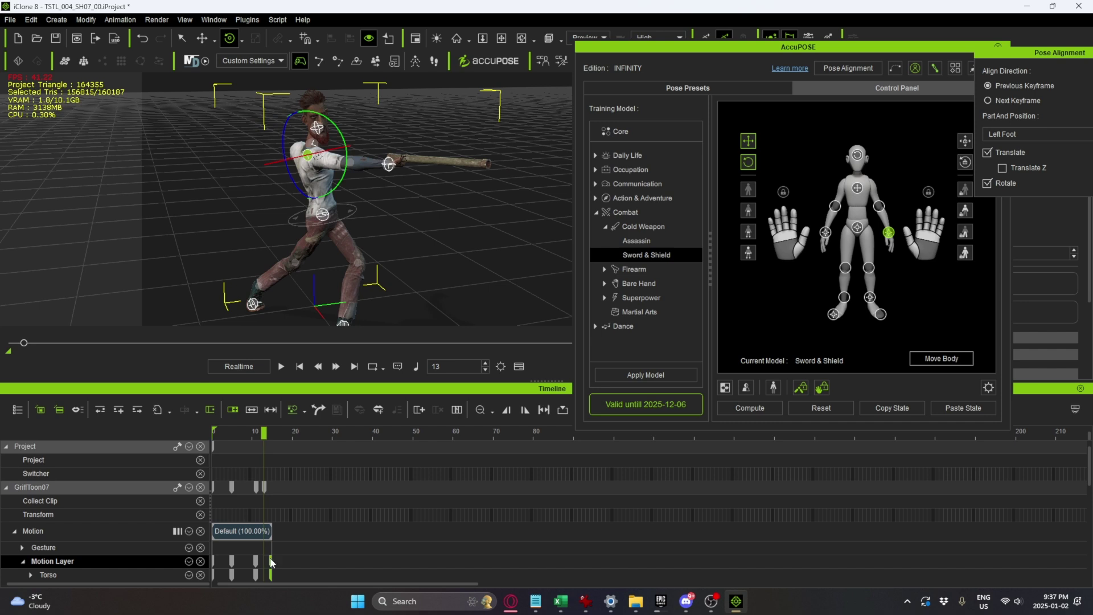
left_click_drag(264, 561, 264, 561)
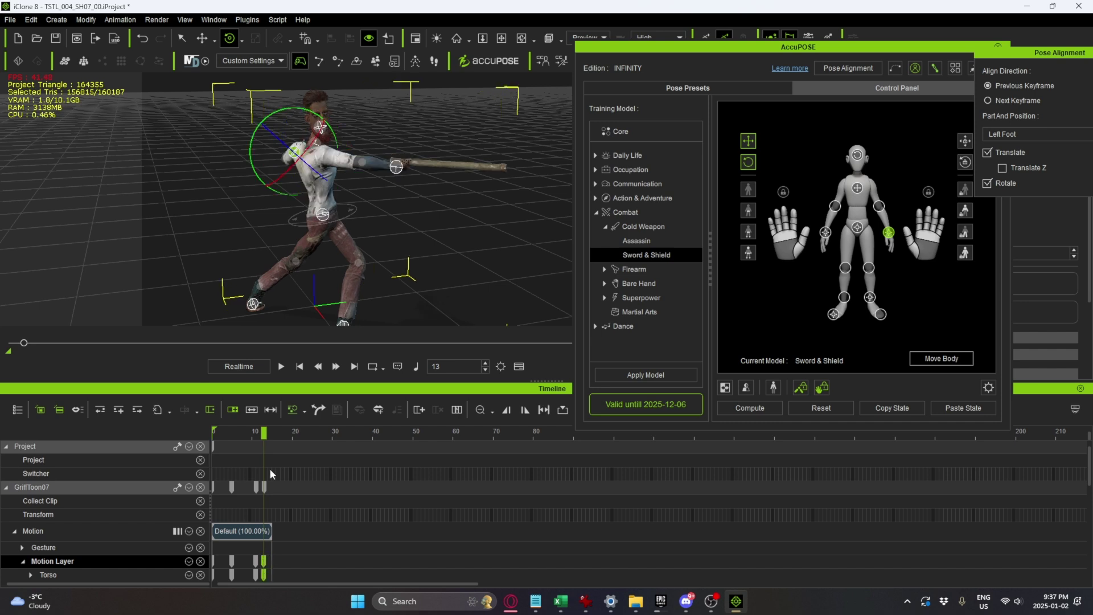
- Preview the retimed swing from frame 0
left_click_drag(259, 437, 189, 437)
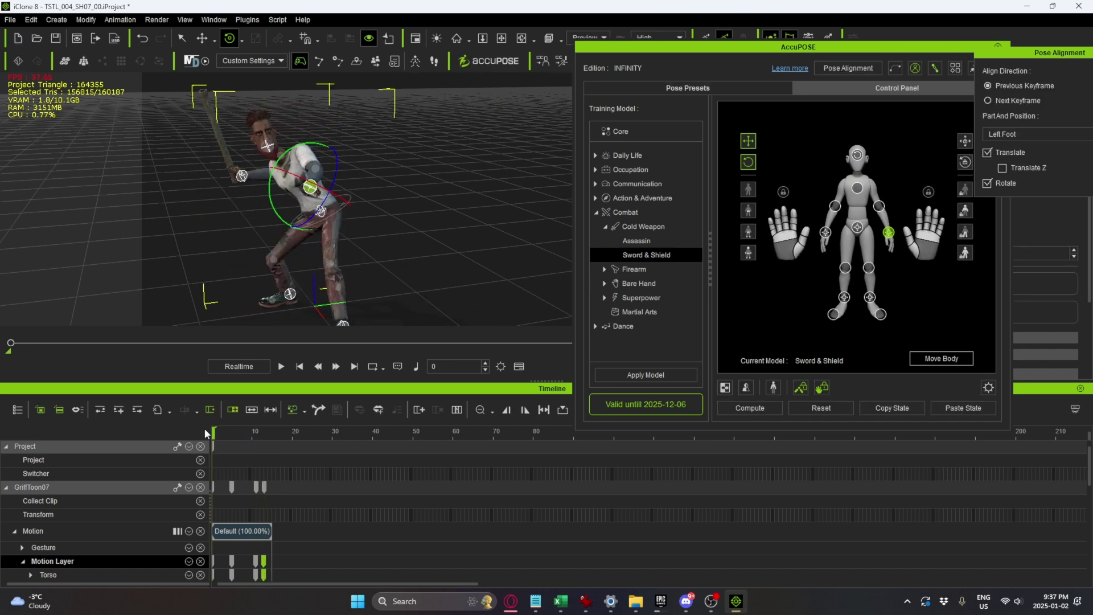
key("space")
key("space")
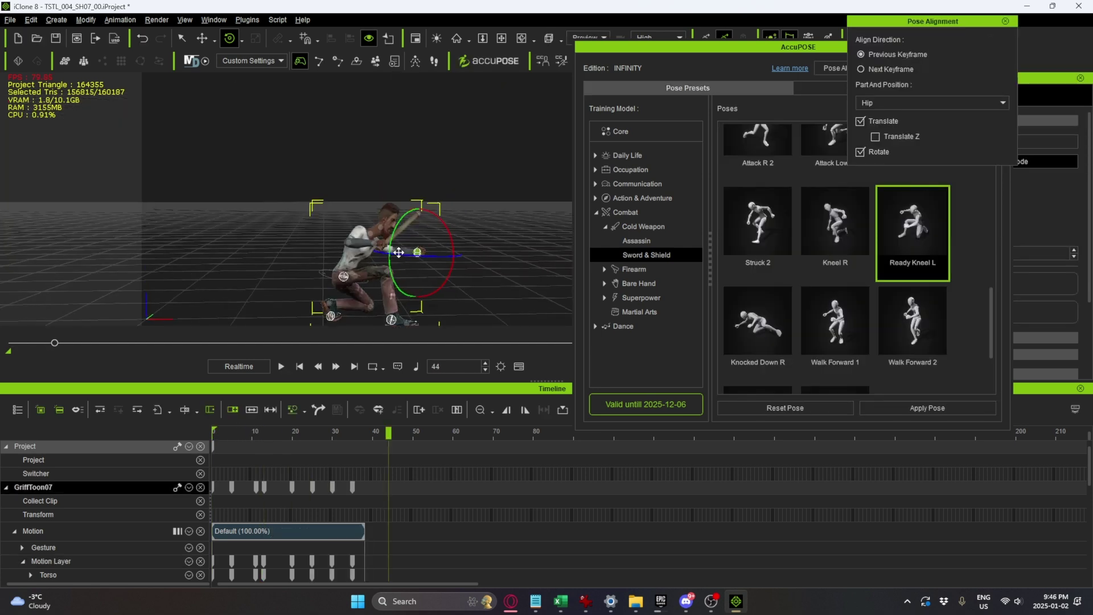
- Scrub the extended animation back from frame 44 to frame 20 and inspect the poses from different angles
left_click_drag(380, 431, 329, 422)
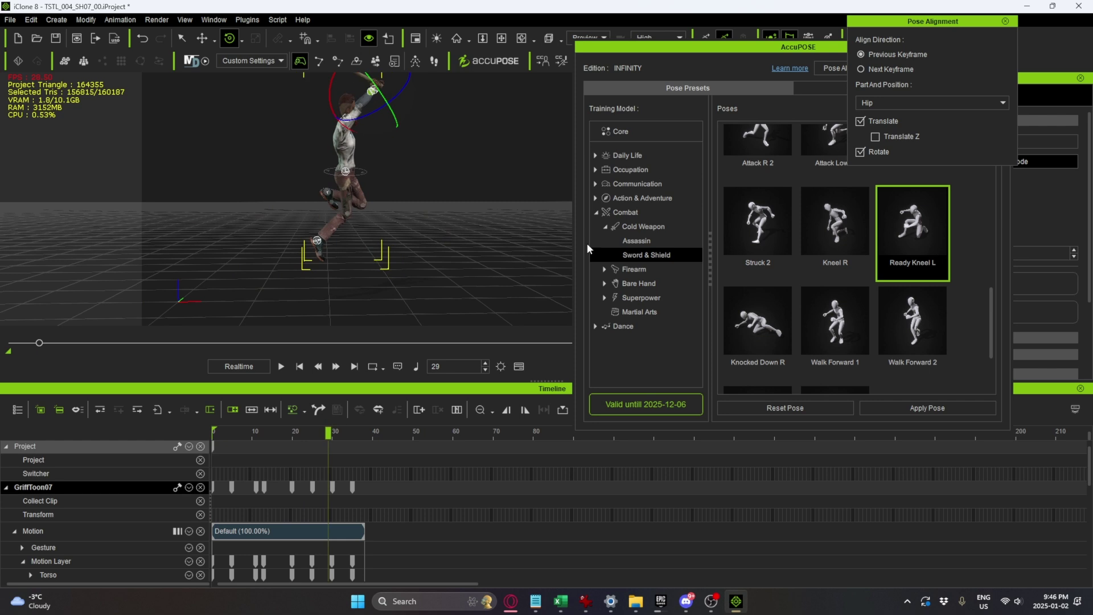
left_click_drag(389, 138, 377, 138)
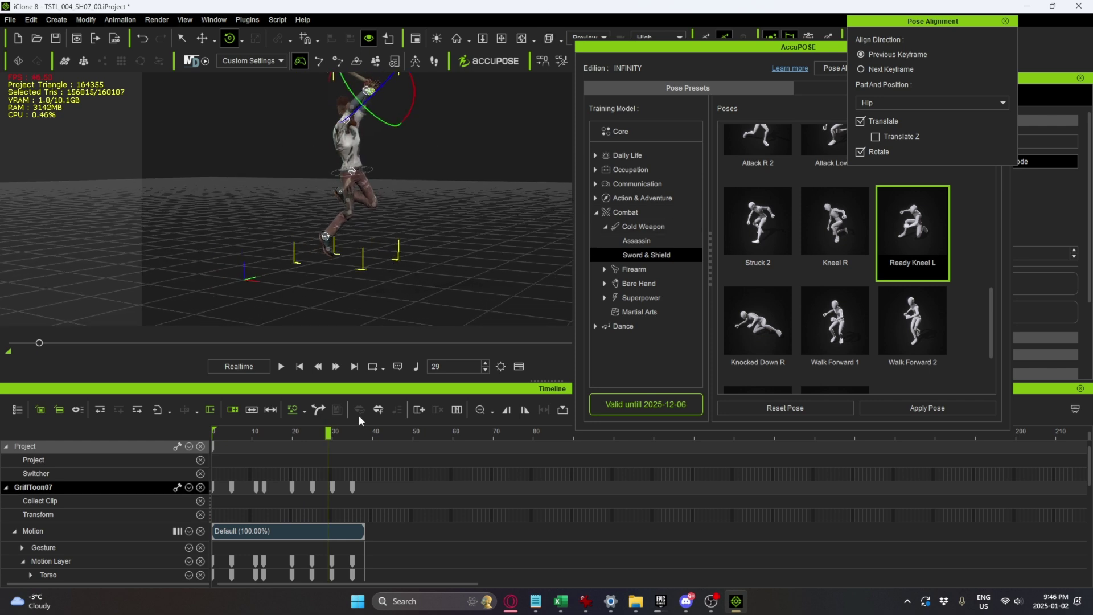
left_click_drag(322, 434, 292, 432)
left_click_drag(432, 137, 380, 193)
left_click_drag(228, 261, 410, 193)
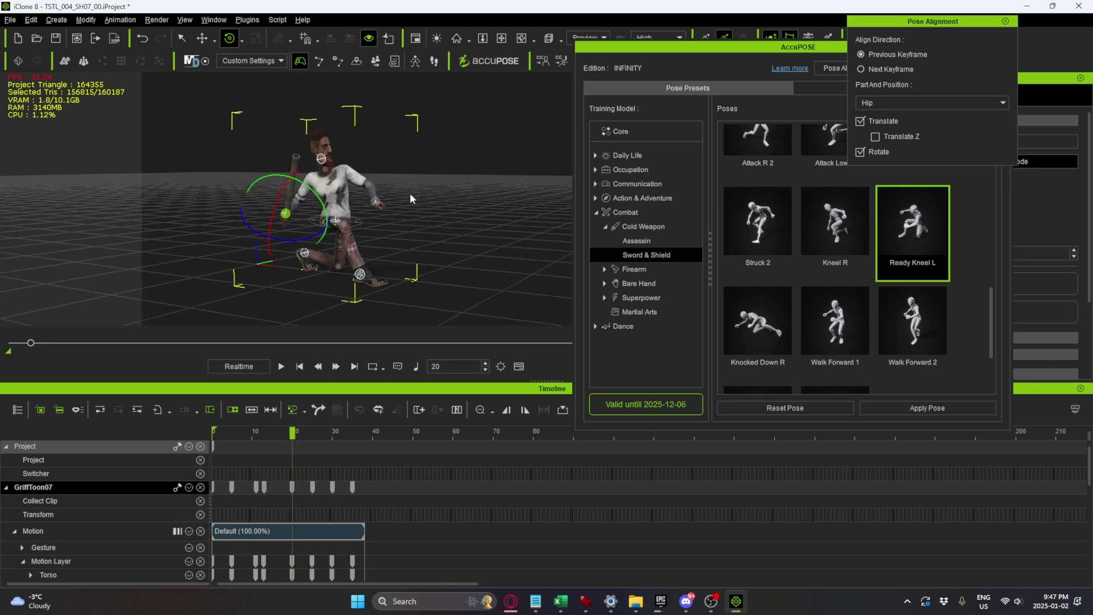
- Close Pose Alignment and show the motion trail for the Right Hand
left_click(1005, 21)
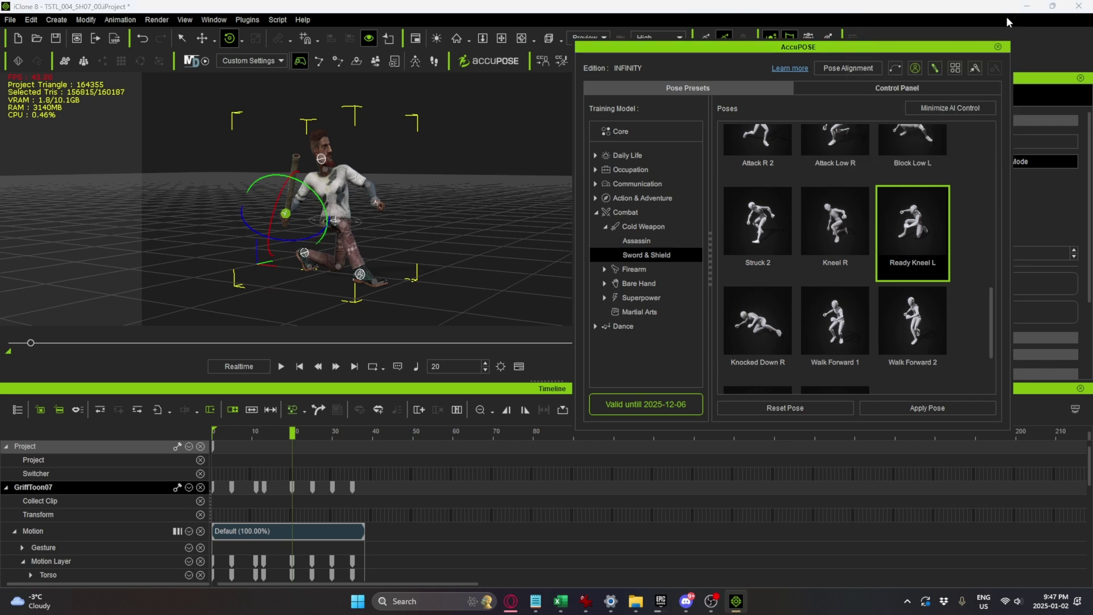
left_click(900, 68)
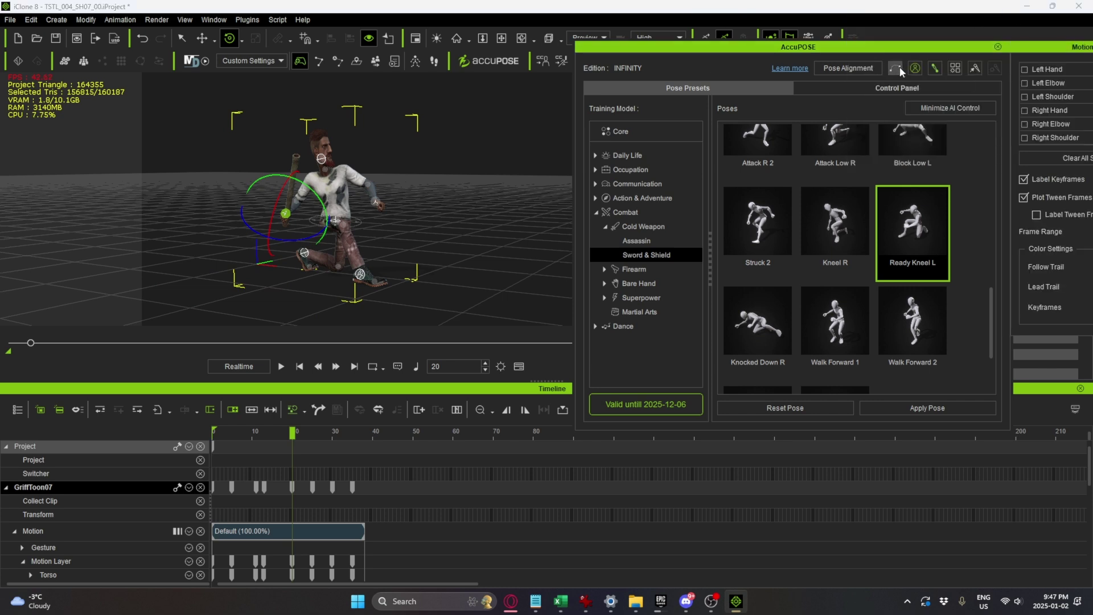
left_click_drag(1035, 49, 625, 57)
scroll(410, 219, "up", 3)
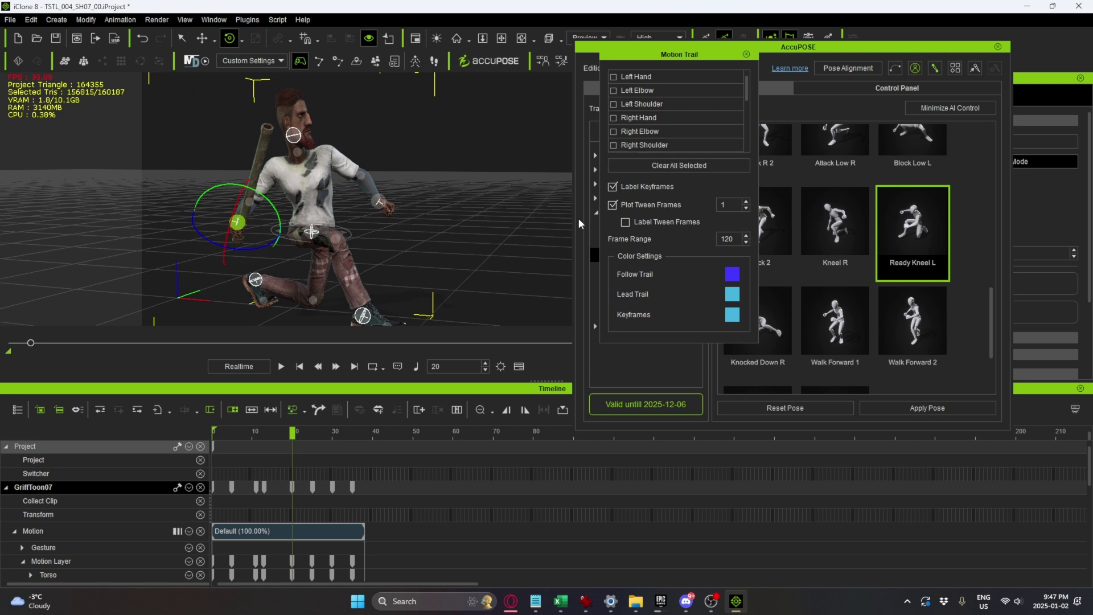
left_click(612, 119)
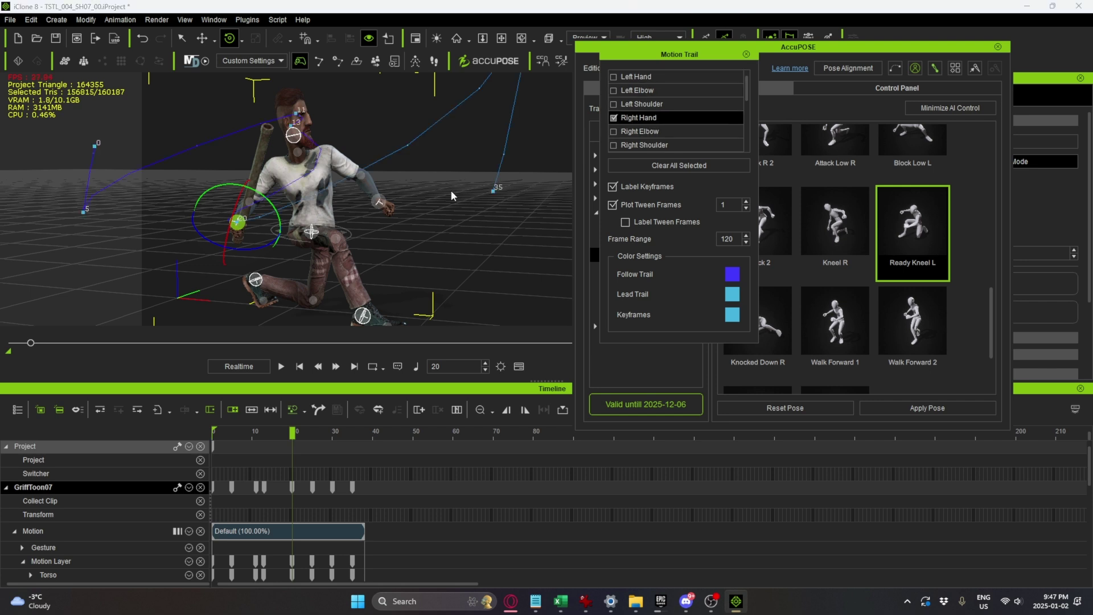
- Examine the right hand's motion trail from several angles at frame 20 and near the start of the animation
left_click_drag(450, 193, 360, 273, "alt")
right_click_drag(360, 274, 375, 327)
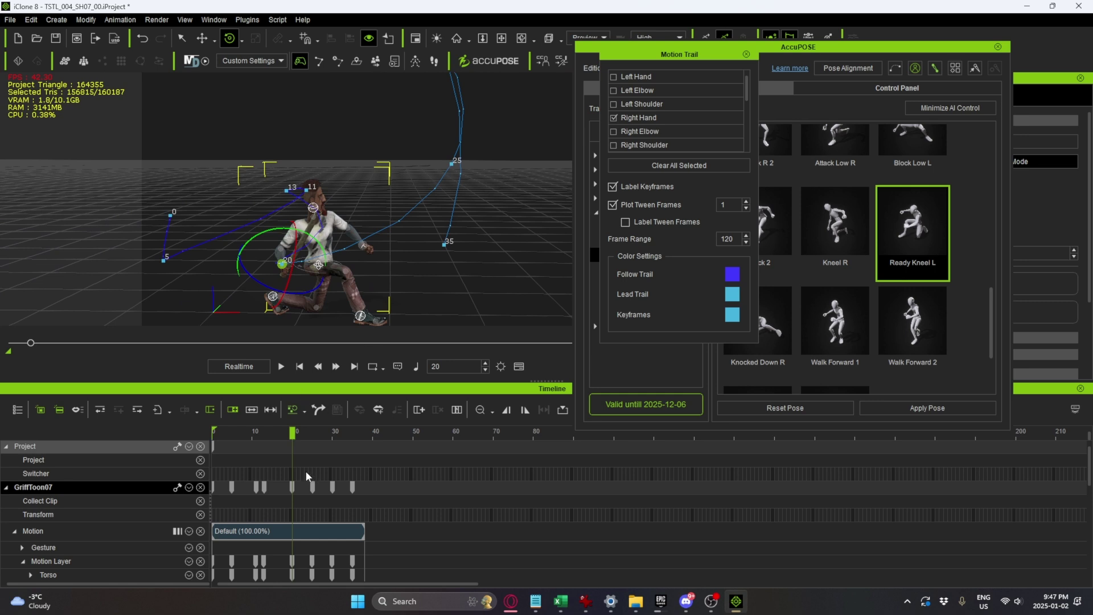
left_click_drag(297, 433, 216, 423)
middle_click_drag(235, 229, 379, 198, "alt")
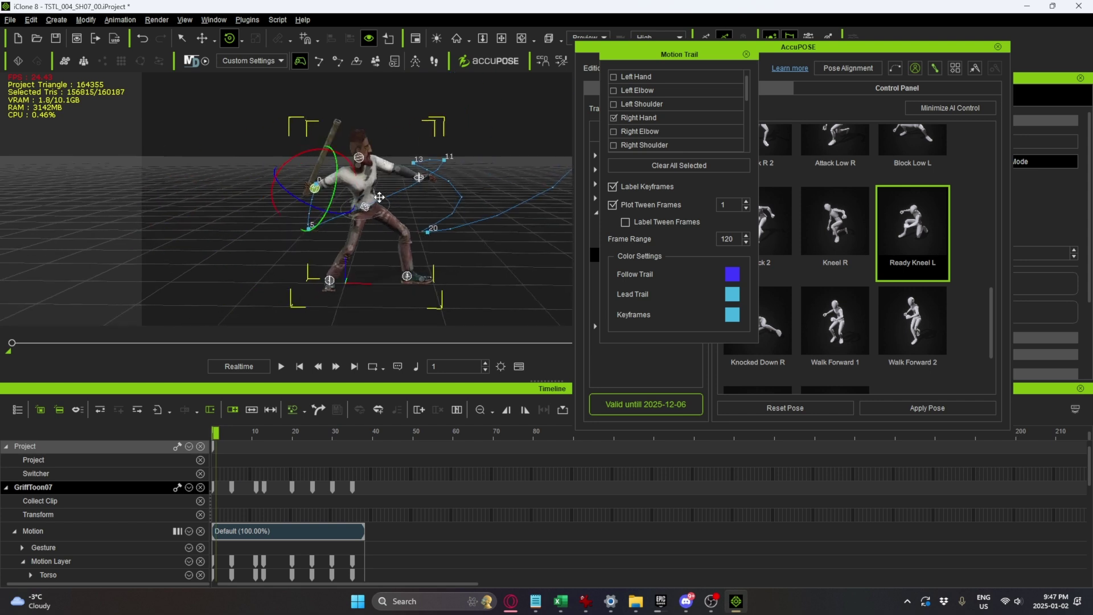
left_click_drag(379, 198, 323, 313, "alt")
scroll(349, 218, "up", 5)
left_click_drag(350, 218, 387, 123, "alt")
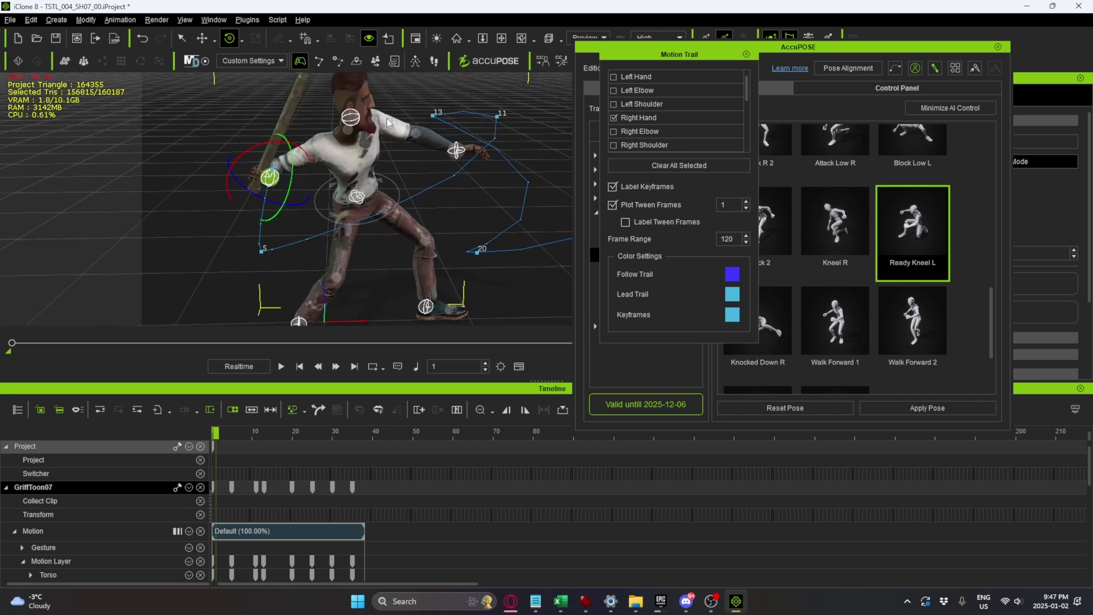
left_click_drag(280, 209, 257, 171, "alt")
- Scrub to frame 8 and back to frame 0 to check how the right hand follows its trail
left_click_drag(218, 439, 244, 435)
right_click_drag(333, 247, 278, 192)
right_click_drag(365, 242, 356, 248)
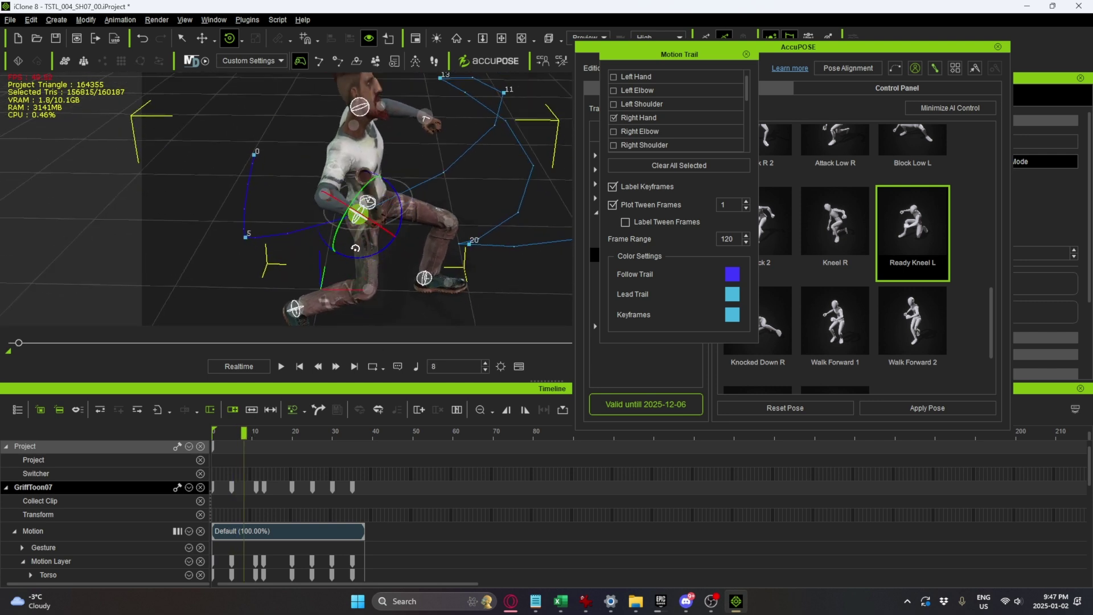
left_click_drag(244, 434, 213, 431)
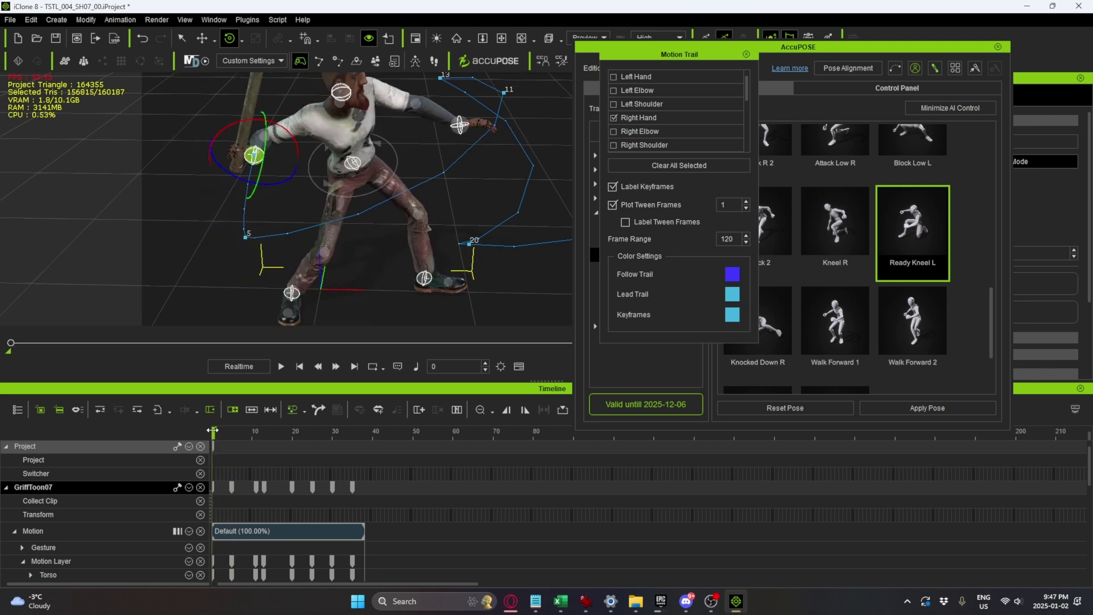
- At frame 5, move the right hand with the pipe farther out from the body to widen the swing trail
right_click_drag(278, 261, 316, 247)
left_click(232, 432)
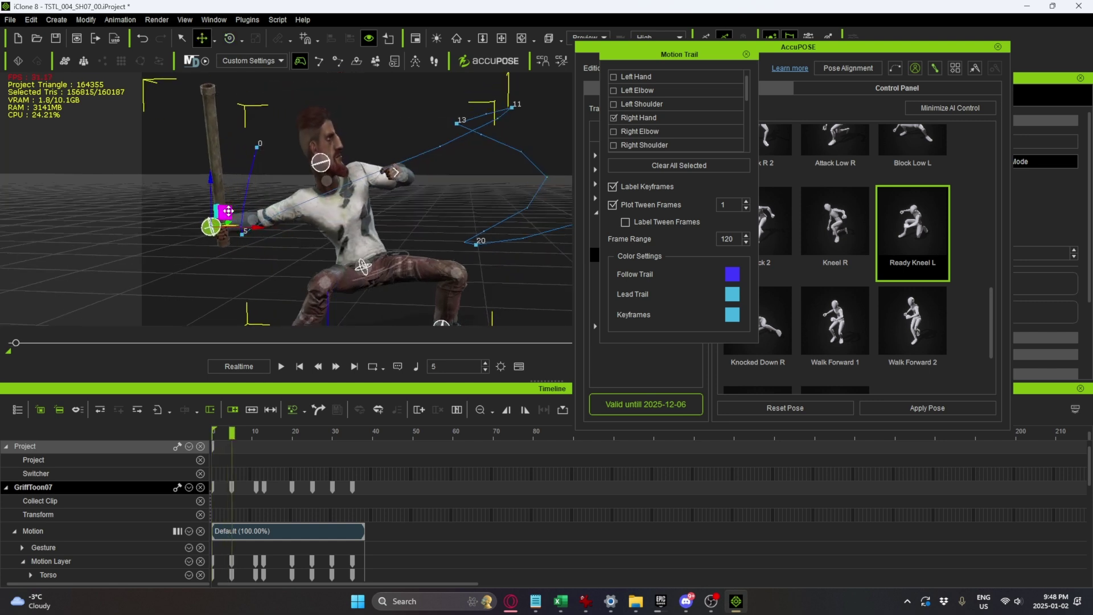
right_click_drag(297, 211, 377, 202)
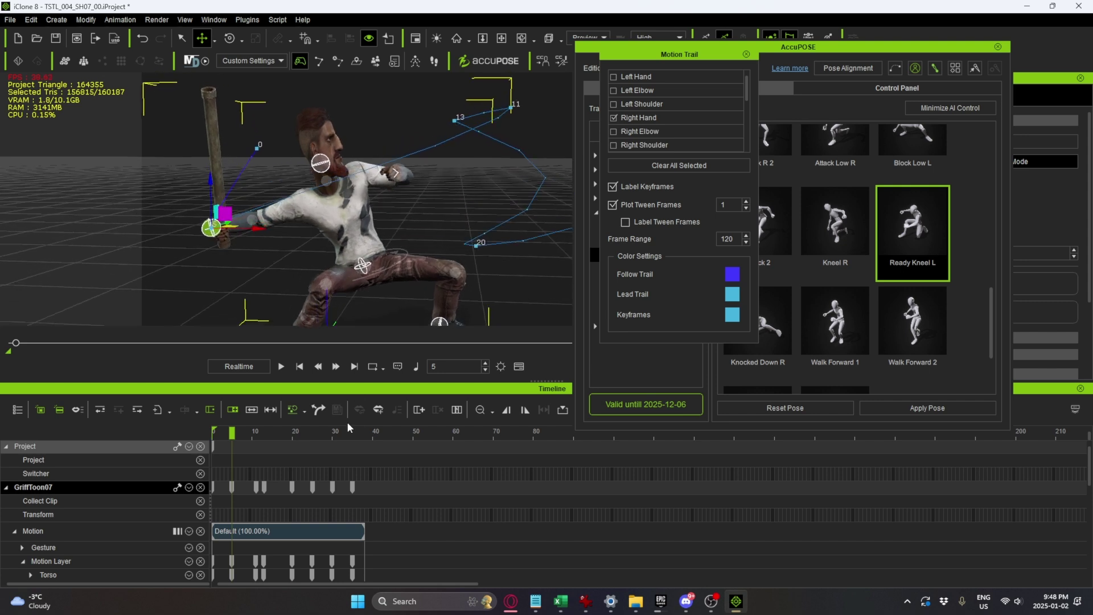
- At frame 8, lower the right hand holding the pipe to reshape the swing arc
left_click(245, 431)
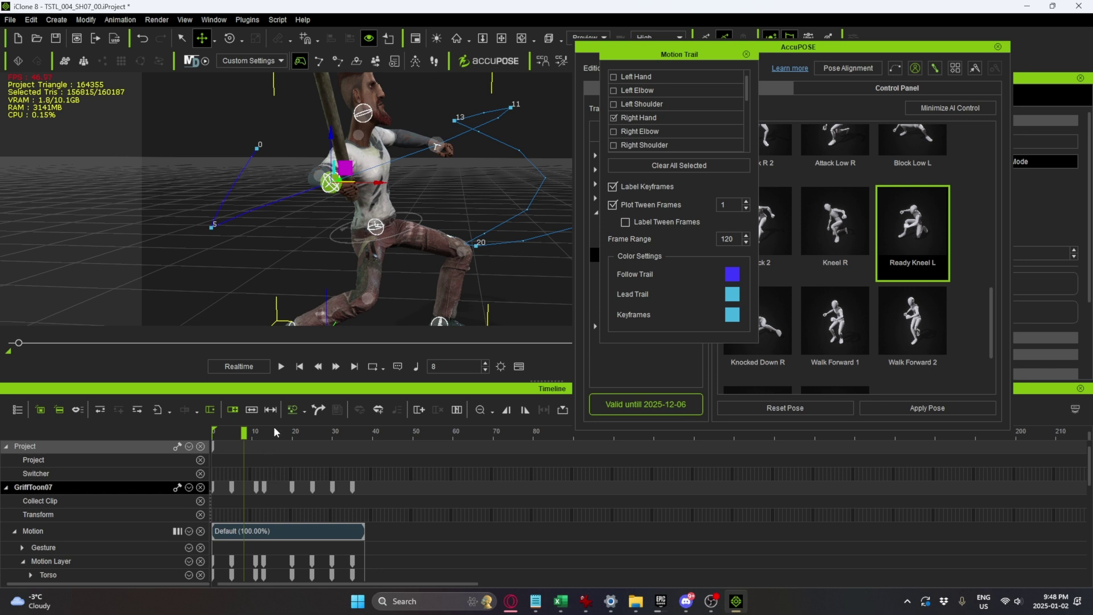
right_click_drag(327, 213, 261, 228)
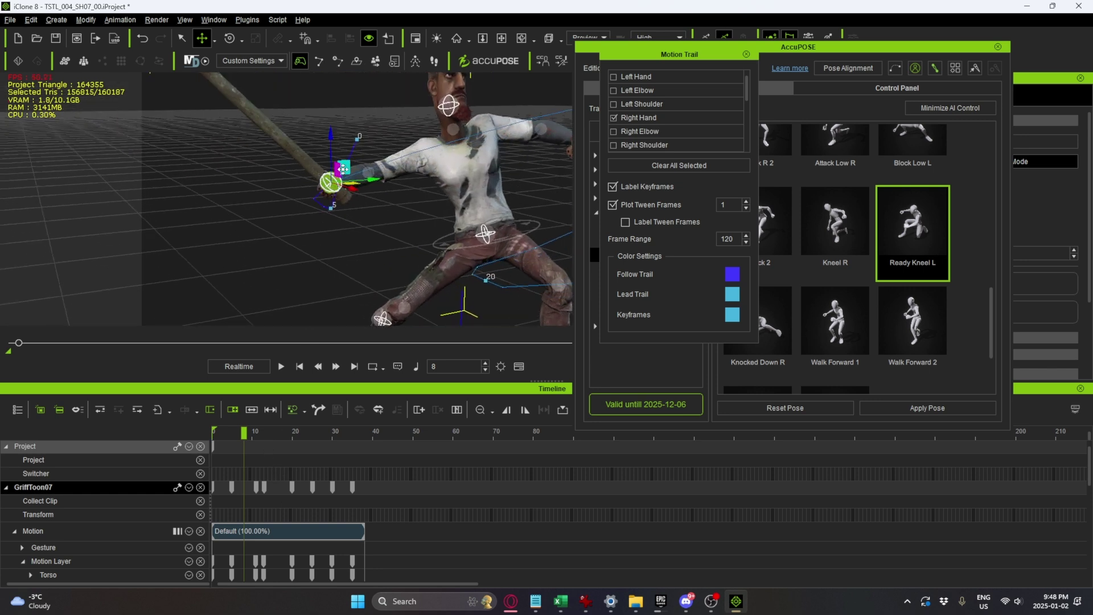
left_click_drag(344, 170, 346, 201)
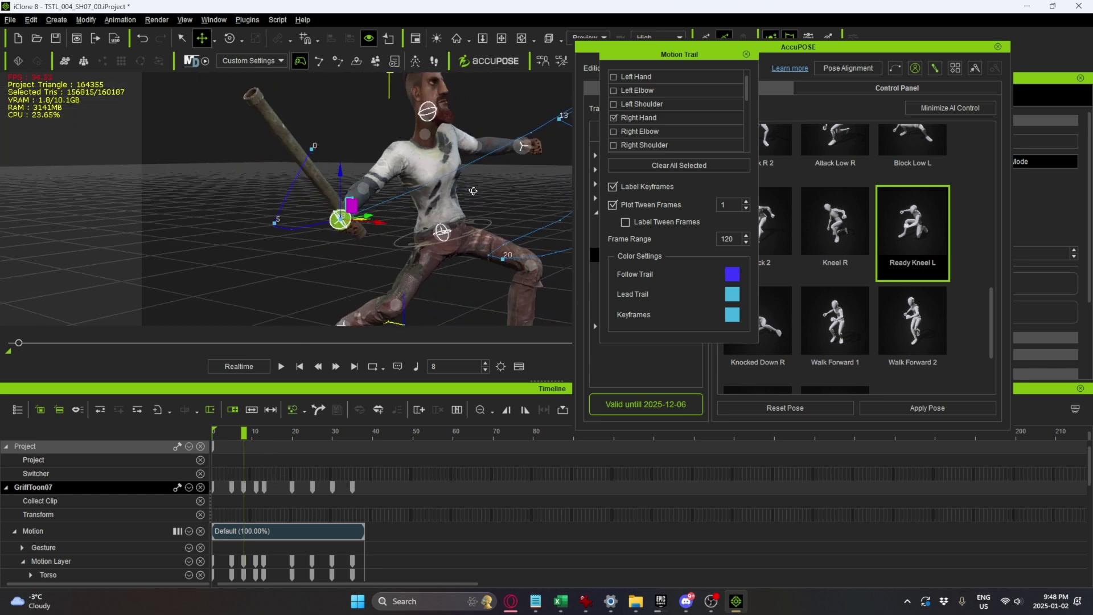